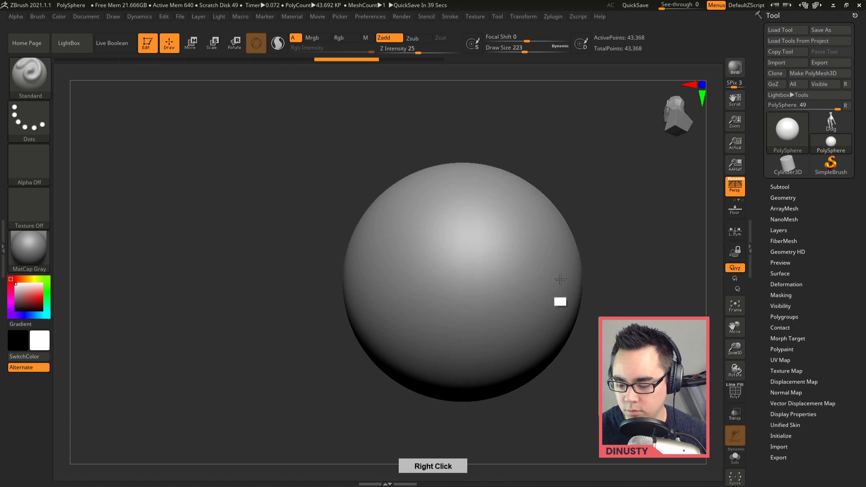
# - Bring up the sphere's geometry options showing its DynaMesh settings
pyautogui.moveTo(618, 298)
pyautogui.keyDown('alt'); pyautogui.mouseDown()
pyautogui.moveTo(626, 293)
pyautogui.moveTo(595, 287)
pyautogui.moveTo(615, 276)
pyautogui.mouseUp(); pyautogui.keyUp('alt')
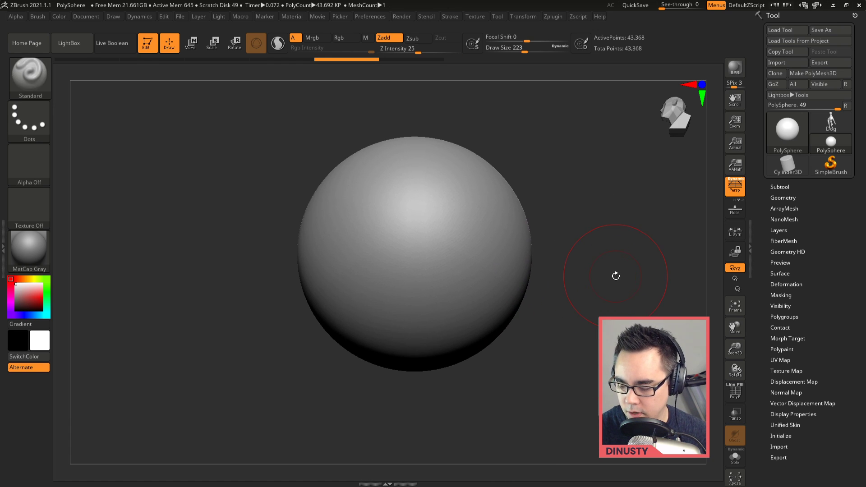
pyautogui.click(788, 198)
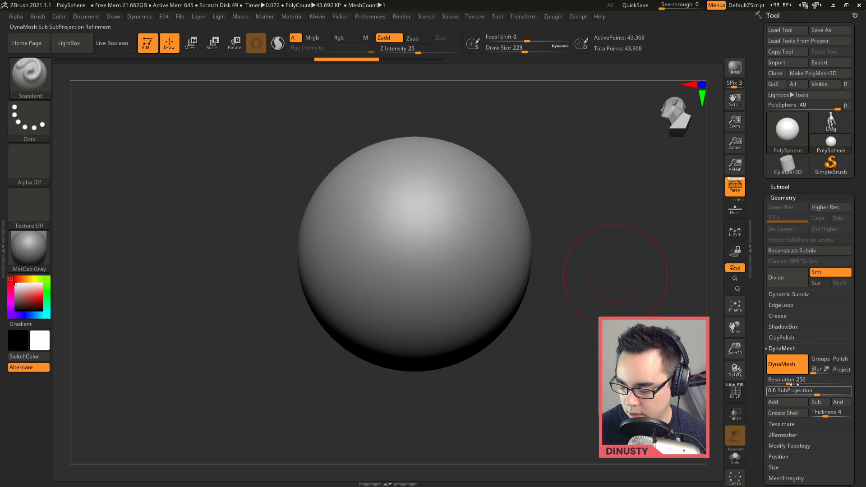
# - Raise a pronounced bulge on the sphere's side with the Standard brush and show the polygon wireframe
pyautogui.keyDown('alt'); pyautogui.moveTo(573, 238); pyautogui.dragTo(566, 268, button='right'); pyautogui.keyUp('alt')
pyautogui.moveTo(434, 257)
pyautogui.mouseDown()
pyautogui.moveTo(454, 244)
pyautogui.moveTo(454, 199)
pyautogui.moveTo(449, 294)
pyautogui.moveTo(462, 301)
pyautogui.mouseUp()
pyautogui.hotkey('ctrl', 'z')
pyautogui.moveTo(468, 245)
pyautogui.mouseDown()
pyautogui.moveTo(441, 271)
pyautogui.moveTo(471, 301)
pyautogui.mouseUp()
pyautogui.moveTo(438, 236)
pyautogui.mouseDown()
pyautogui.moveTo(473, 232)
pyautogui.moveTo(506, 252)
pyautogui.moveTo(517, 269)
pyautogui.mouseUp()
pyautogui.hotkey('shift', 'f')
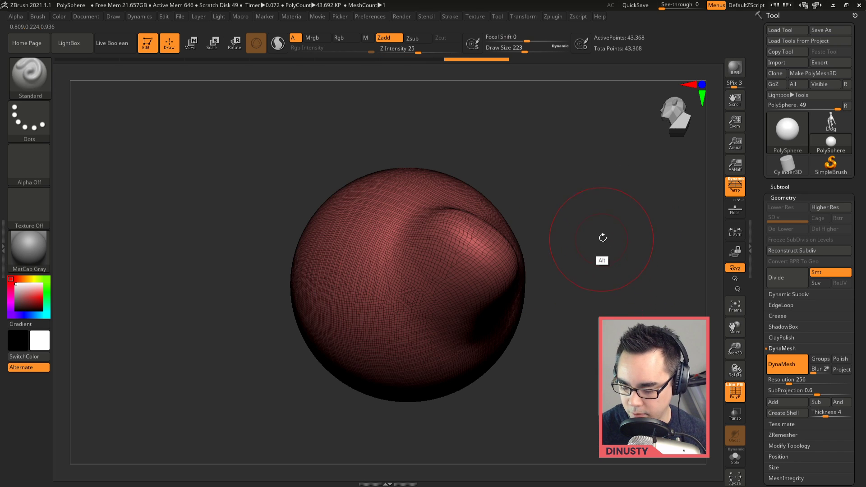
# - Remesh the bulged sphere with DynaMesh at resolution 256 to even out the stretched polygons
pyautogui.keyDown('ctrl'); pyautogui.moveTo(603, 238); pyautogui.dragTo(613, 245, button='right'); pyautogui.keyUp('ctrl')
pyautogui.hotkey('ctrl', 'f')
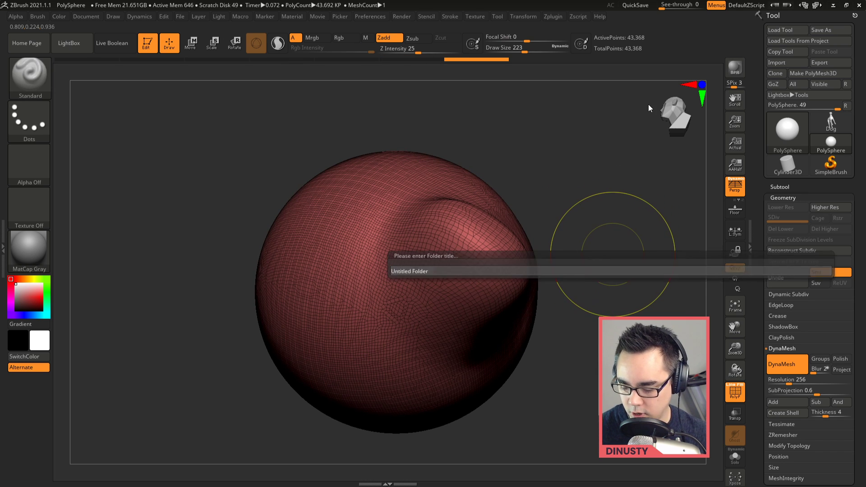
pyautogui.press('Escape')
pyautogui.press('shift')
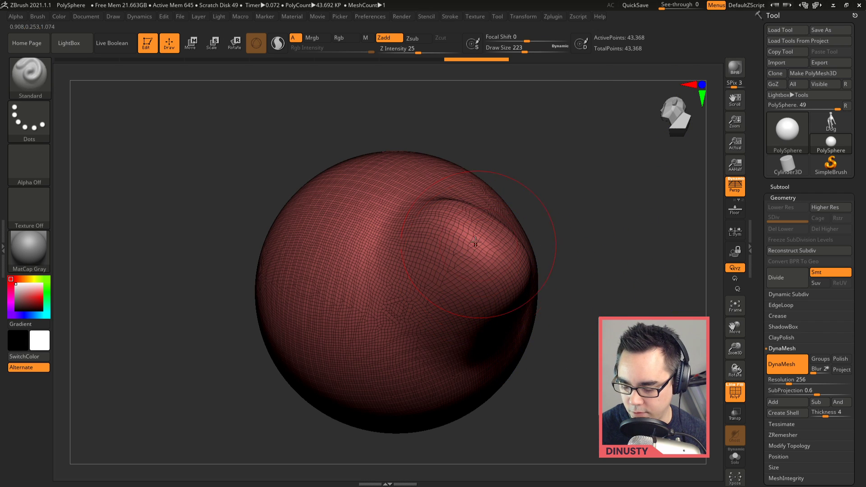
pyautogui.hotkey('ctrl', 'd')
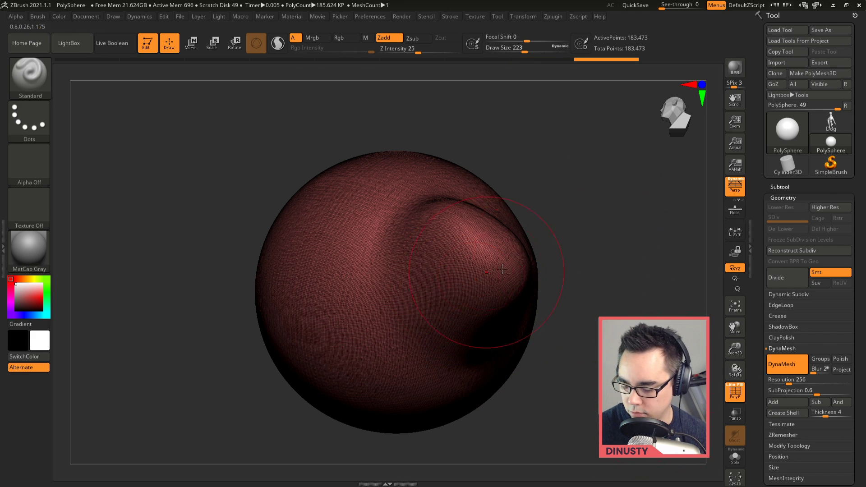
# - Hide the wireframe and undo the remesh and the bulge strokes to restore the plain sphere
pyautogui.moveTo(501, 269)
pyautogui.mouseDown(button='right')
pyautogui.moveTo(583, 243)
pyautogui.moveTo(594, 252)
pyautogui.moveTo(594, 303)
pyautogui.moveTo(599, 280)
pyautogui.moveTo(588, 255)
pyautogui.mouseUp(button='right')
pyautogui.hotkey('shift', 'f')
pyautogui.rightClick(600, 279)
pyautogui.hotkey('ctrl', 'z')
pyautogui.hotkey('ctrl', 'z')
pyautogui.hotkey('ctrl', 'z')
pyautogui.hotkey('ctrl', 'z')
pyautogui.rightClick(586, 255)
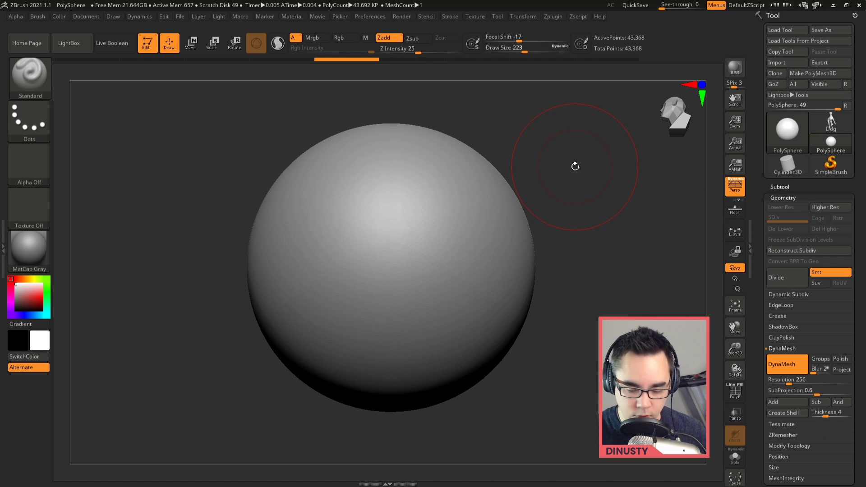
# - Look through the library of sculpting brushes, including the custom Orb brushes
pyautogui.click(40, 78)
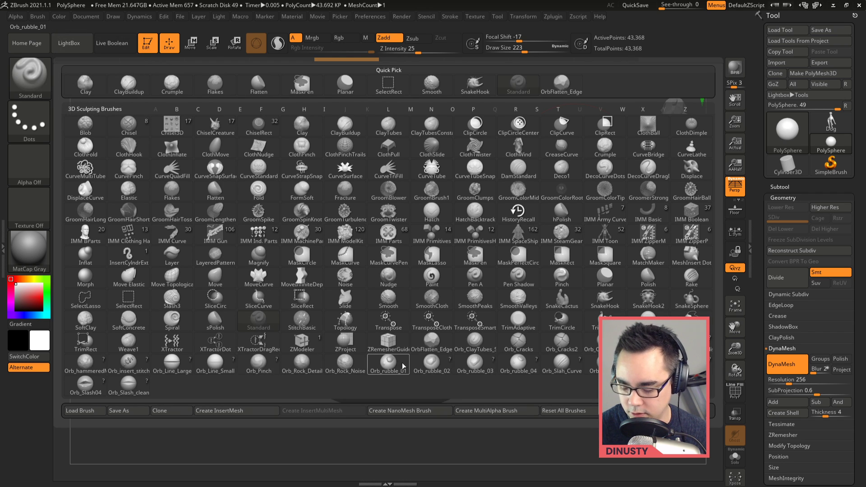
pyautogui.moveTo(333, 371)
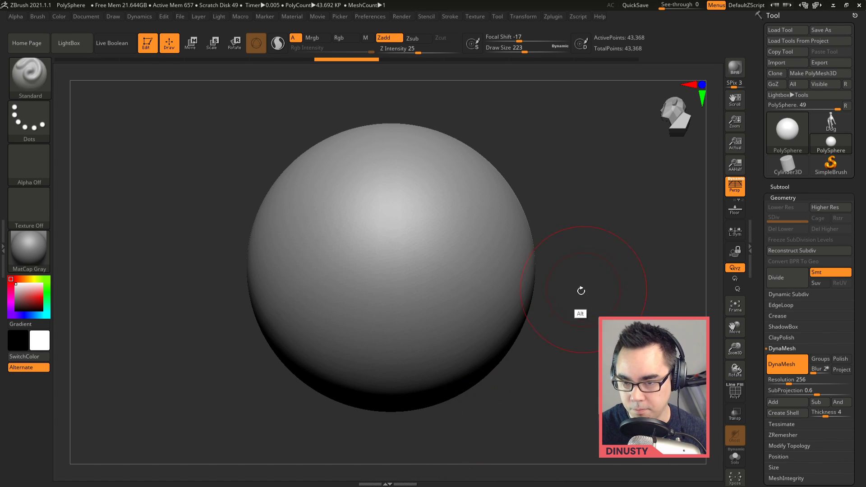
pyautogui.rightClick(563, 284)
pyautogui.moveTo(562, 282)
pyautogui.mouseDown()
pyautogui.moveTo(570, 282)
pyautogui.moveTo(553, 277)
pyautogui.mouseUp()
pyautogui.rightClick(570, 275)
pyautogui.moveTo(564, 279)
pyautogui.mouseDown(button='right')
pyautogui.moveTo(581, 280)
pyautogui.moveTo(597, 251)
pyautogui.mouseUp(button='right')
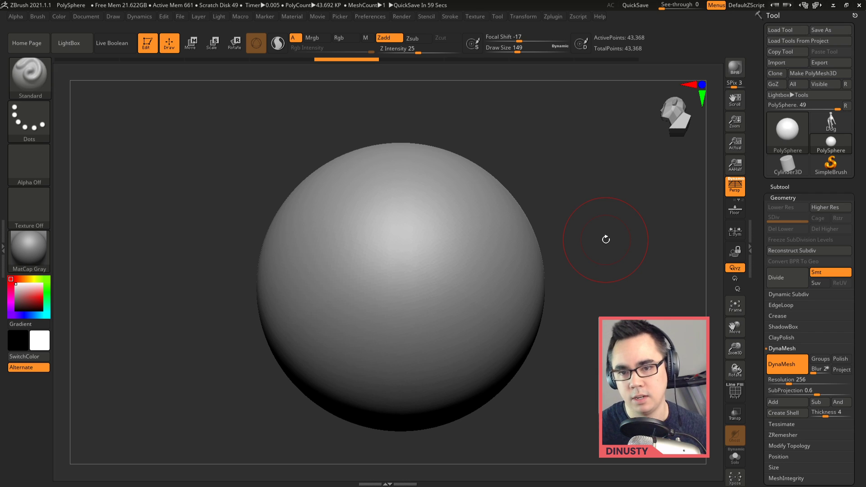
pyautogui.keyDown('alt'); pyautogui.moveTo(605, 239); pyautogui.dragTo(577, 260, button='right'); pyautogui.keyUp('alt')
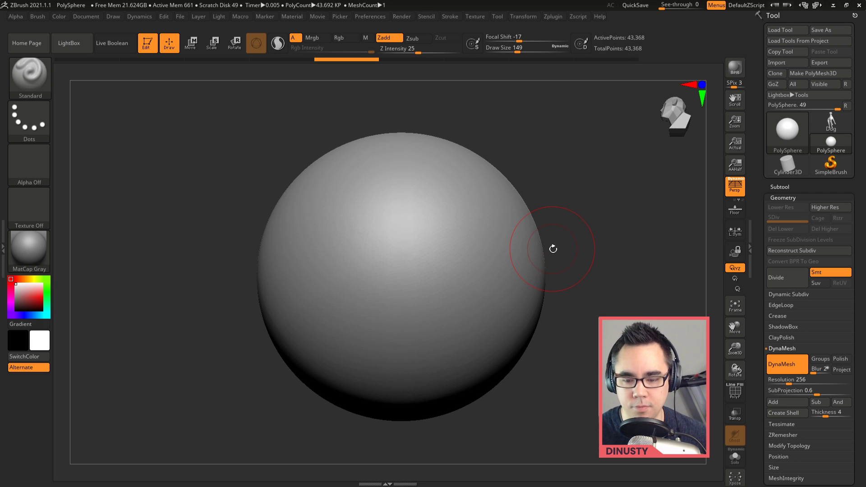
# - Set the Standard brush's draw size to 508 and build up a large bulge on one side of the sphere
pyautogui.press('space')
pyautogui.moveTo(514, 218); pyautogui.dragTo(522, 219)
pyautogui.moveTo(502, 205)
pyautogui.mouseDown()
pyautogui.moveTo(570, 164)
pyautogui.moveTo(567, 185)
pyautogui.mouseUp()
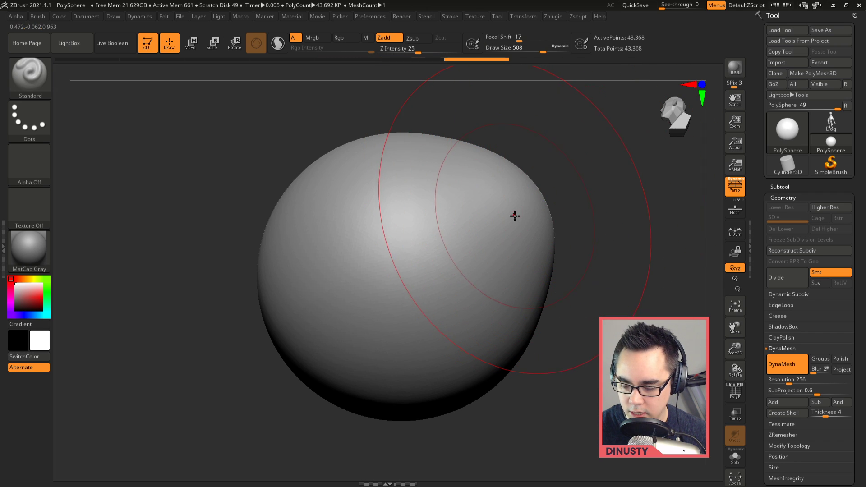
pyautogui.moveTo(514, 216); pyautogui.dragTo(572, 194)
pyautogui.moveTo(527, 232)
pyautogui.mouseDown()
pyautogui.moveTo(572, 269)
pyautogui.moveTo(578, 259)
pyautogui.mouseUp()
pyautogui.moveTo(500, 253); pyautogui.dragTo(581, 270)
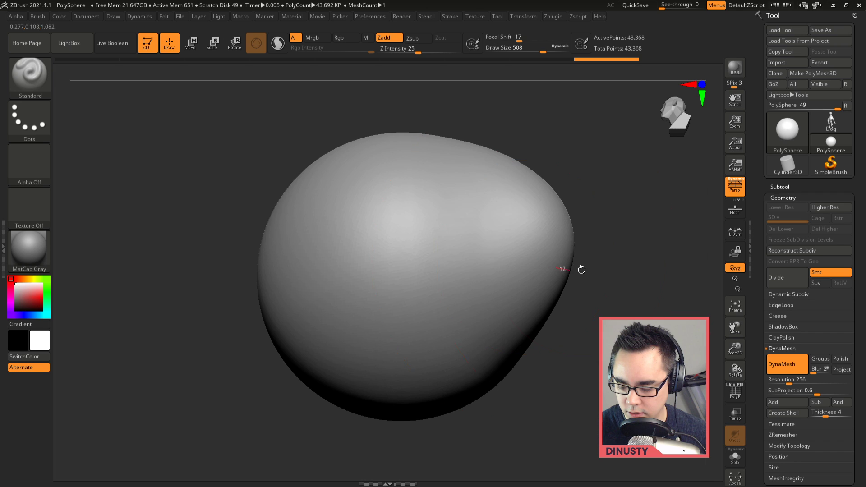
# - Reduce the draw size to 257 and sculpt smaller raised bumps across the form's surface
pyautogui.moveTo(581, 269)
pyautogui.mouseDown(button='right')
pyautogui.moveTo(568, 275)
pyautogui.moveTo(562, 239)
pyautogui.moveTo(469, 239)
pyautogui.mouseUp(button='right')
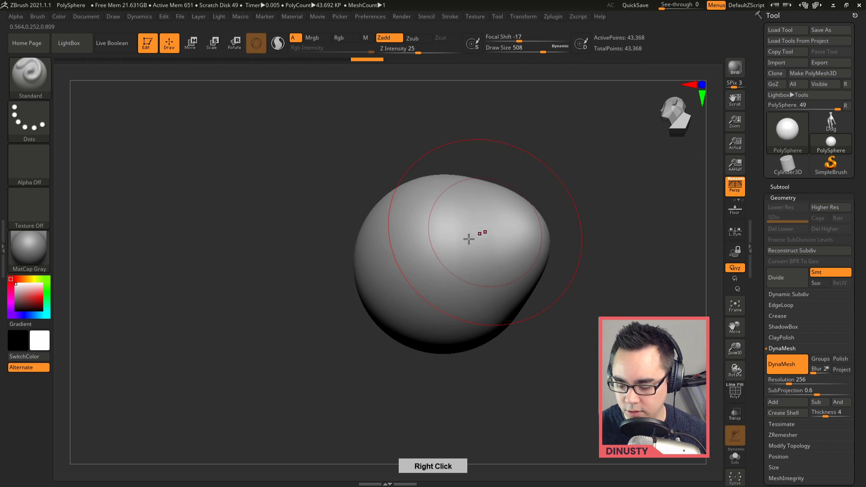
pyautogui.press('space')
pyautogui.moveTo(437, 241); pyautogui.dragTo(421, 241)
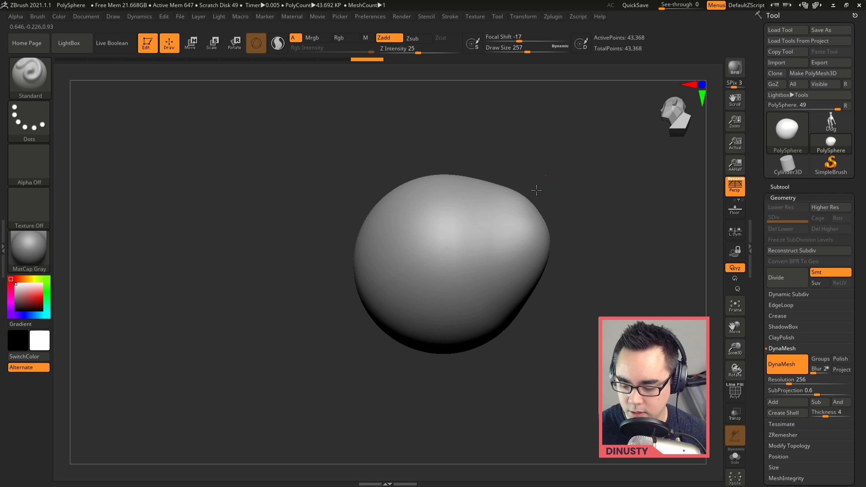
pyautogui.moveTo(534, 239)
pyautogui.mouseDown()
pyautogui.moveTo(504, 220)
pyautogui.moveTo(502, 257)
pyautogui.mouseUp()
pyautogui.hotkey('ctrl', 'z')
pyautogui.moveTo(484, 224); pyautogui.dragTo(467, 257)
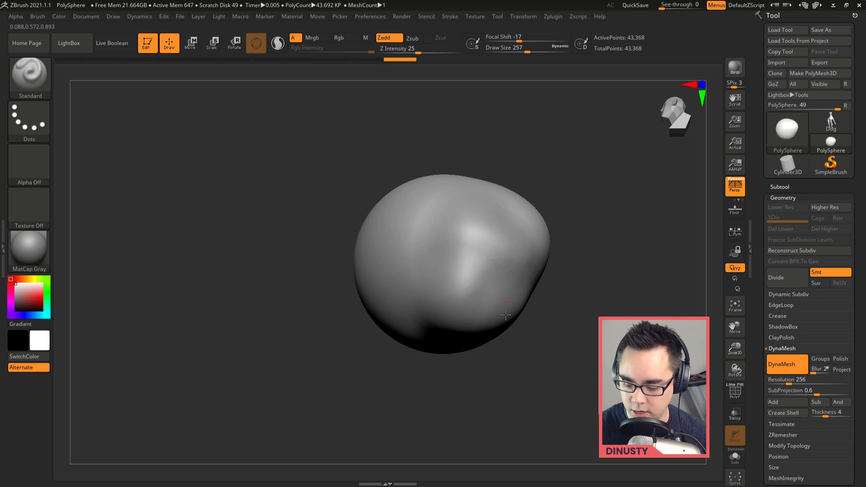
pyautogui.moveTo(518, 298)
pyautogui.mouseDown(button='right')
pyautogui.moveTo(541, 249)
pyautogui.moveTo(528, 286)
pyautogui.moveTo(551, 316)
pyautogui.moveTo(526, 228)
pyautogui.moveTo(612, 282)
pyautogui.moveTo(518, 248)
pyautogui.moveTo(480, 261)
pyautogui.moveTo(498, 230)
pyautogui.moveTo(500, 256)
pyautogui.moveTo(547, 264)
pyautogui.moveTo(531, 230)
pyautogui.moveTo(463, 280)
pyautogui.mouseUp(button='right')
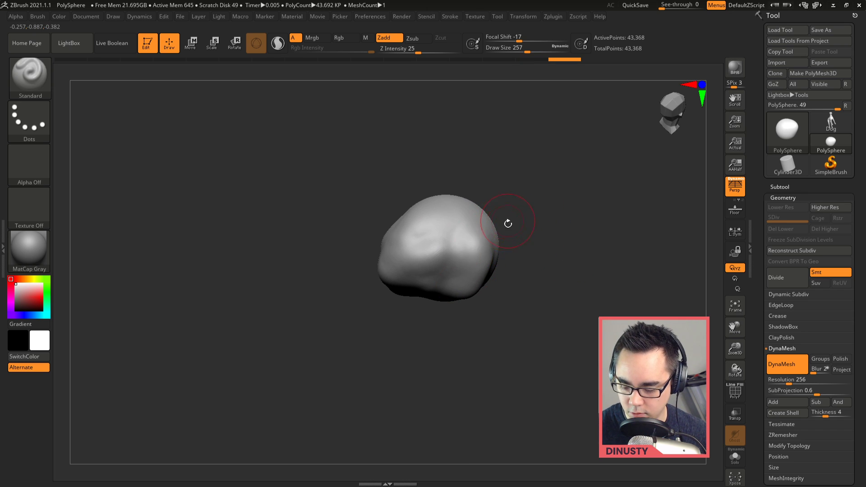
# - Set the draw size to 365 and carve broad recesses into the rock's surface with subtractive Standard brush strokes
pyautogui.moveTo(507, 224)
pyautogui.mouseDown(button='right')
pyautogui.moveTo(460, 228)
pyautogui.moveTo(487, 243)
pyautogui.moveTo(501, 226)
pyautogui.mouseUp(button='right')
pyautogui.press('ctrl')
pyautogui.press('space')
pyautogui.click(486, 216)
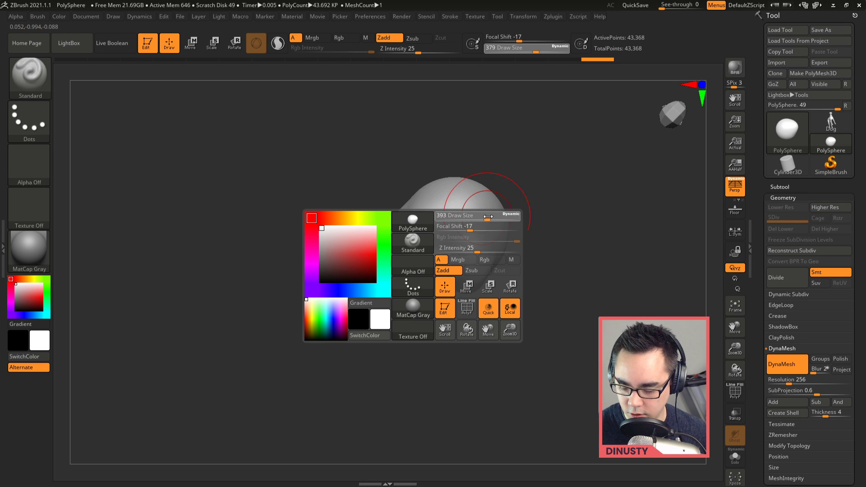
pyautogui.keyDown('alt'); pyautogui.moveTo(452, 207); pyautogui.dragTo(430, 226); pyautogui.keyUp('alt')
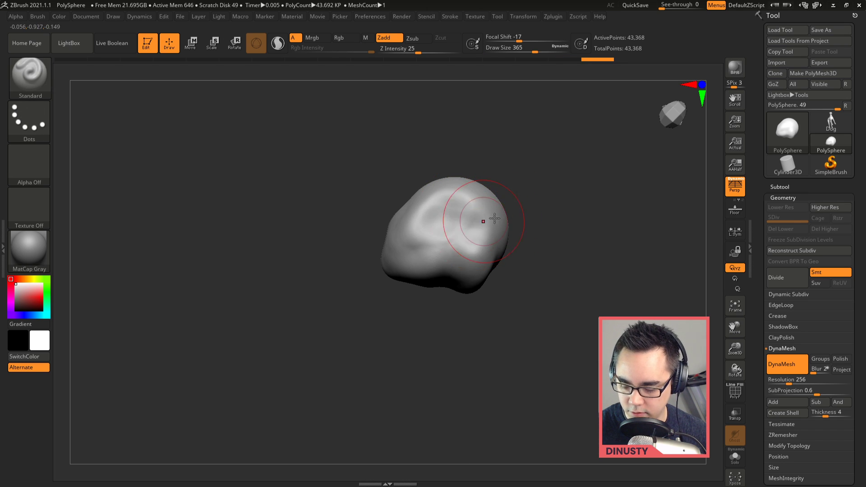
pyautogui.moveTo(479, 223)
pyautogui.mouseDown(button='right')
pyautogui.moveTo(456, 198)
pyautogui.moveTo(496, 232)
pyautogui.moveTo(445, 199)
pyautogui.mouseUp(button='right')
pyautogui.keyDown('alt'); pyautogui.moveTo(444, 199); pyautogui.dragTo(469, 212); pyautogui.keyUp('alt')
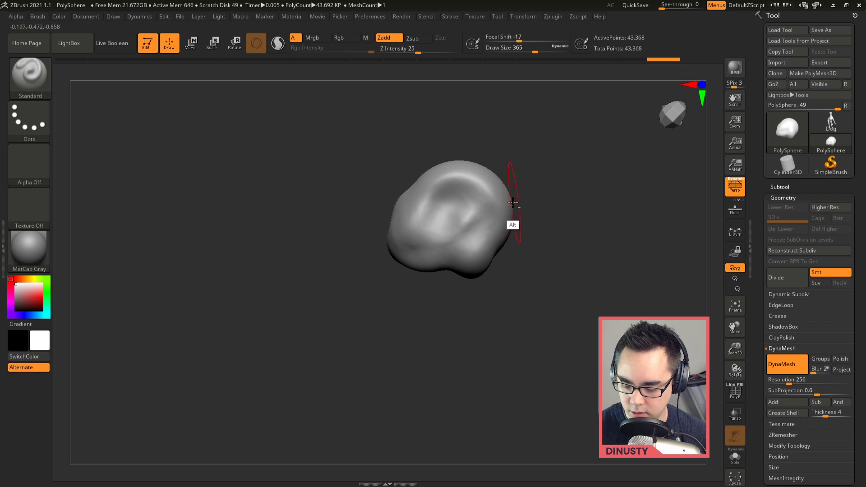
pyautogui.keyDown('alt'); pyautogui.moveTo(517, 200); pyautogui.dragTo(484, 242, button='right'); pyautogui.keyUp('alt')
pyautogui.moveTo(446, 223)
pyautogui.keyDown('alt'); pyautogui.mouseDown()
pyautogui.moveTo(425, 218)
pyautogui.moveTo(428, 252)
pyautogui.mouseUp(); pyautogui.keyUp('alt')
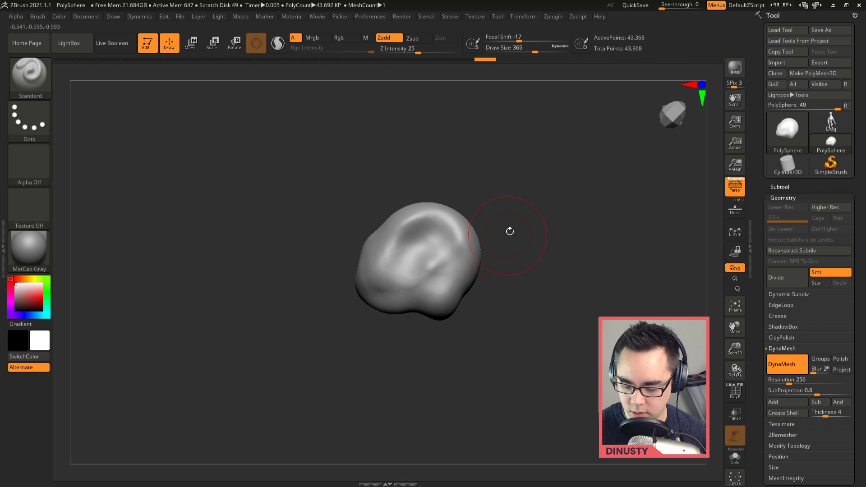
pyautogui.moveTo(509, 231)
pyautogui.mouseDown(button='right')
pyautogui.moveTo(520, 188)
pyautogui.moveTo(508, 231)
pyautogui.moveTo(486, 235)
pyautogui.moveTo(512, 209)
pyautogui.mouseUp(button='right')
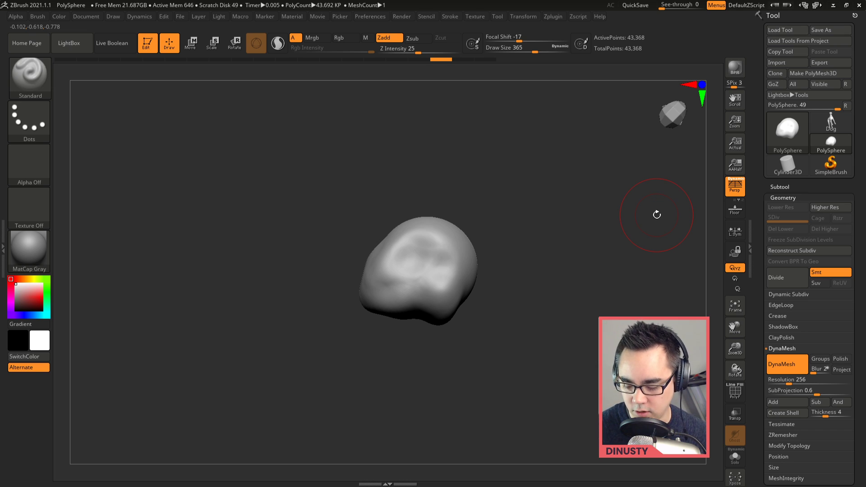
# - Switch to the SnakeHook brush at draw size 611 and pull the rock's side, upper and lower areas outward
pyautogui.press('b')
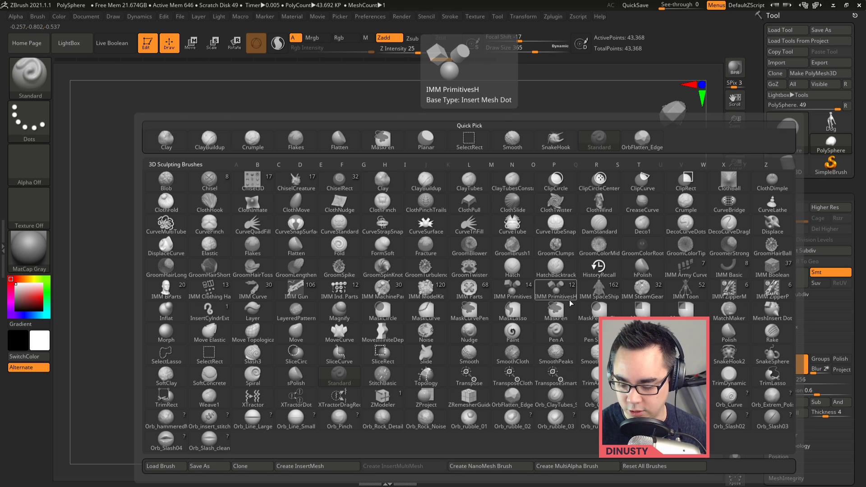
pyautogui.press('b')
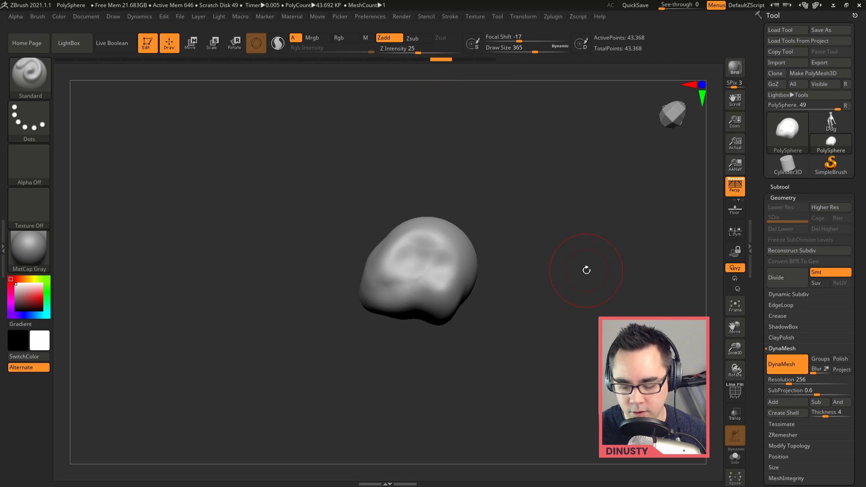
pyautogui.press('b')
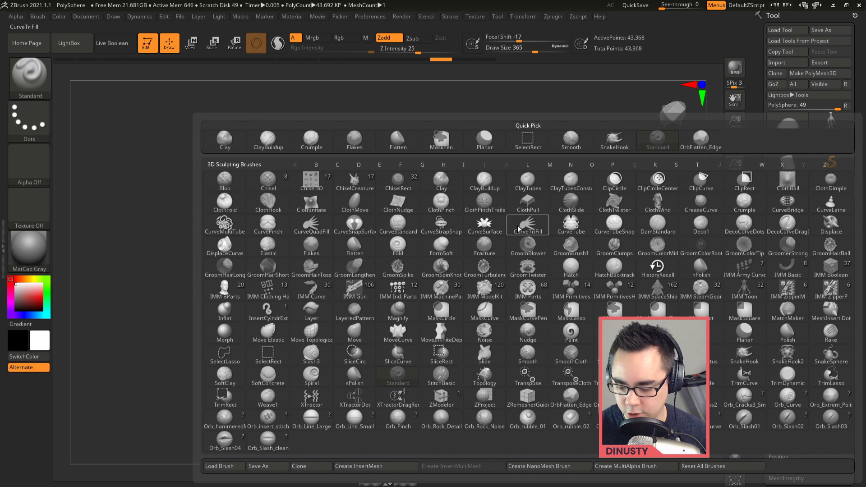
pyautogui.click(618, 146)
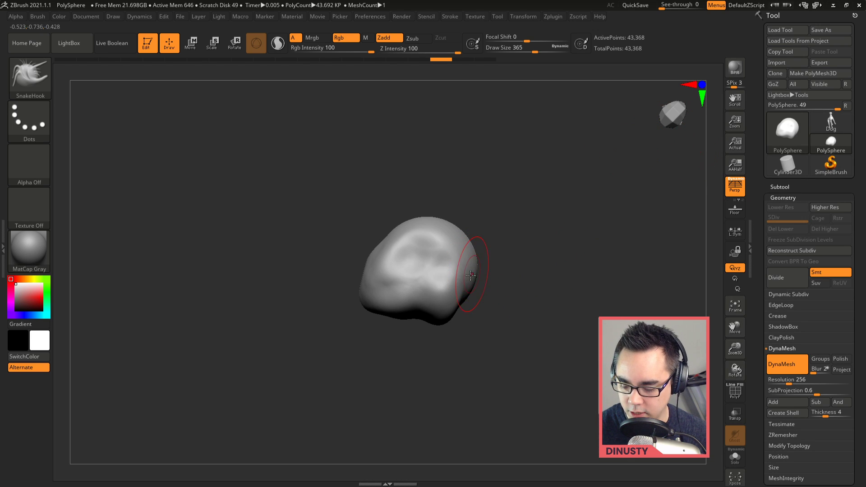
pyautogui.press('space')
pyautogui.moveTo(478, 271)
pyautogui.mouseDown()
pyautogui.moveTo(497, 271)
pyautogui.moveTo(482, 276)
pyautogui.mouseUp()
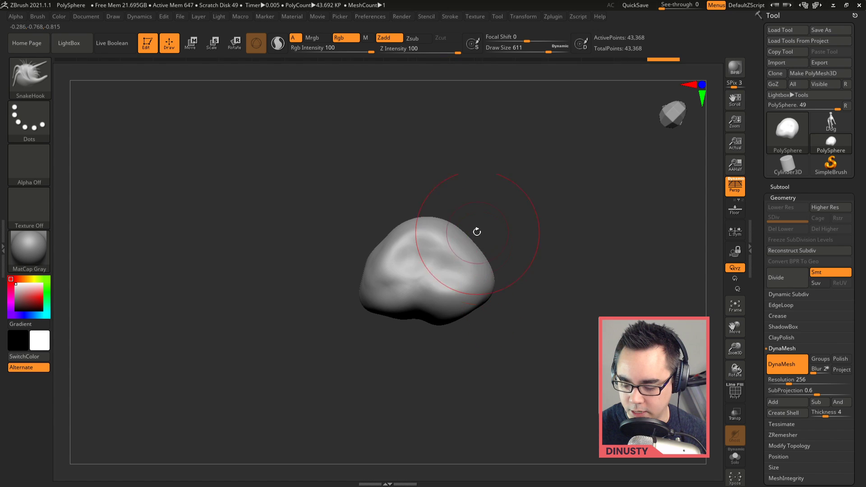
pyautogui.moveTo(447, 222); pyautogui.dragTo(449, 219)
pyautogui.moveTo(432, 298); pyautogui.dragTo(442, 307)
# - Pull the rock's left edge, lower front and upper left outward with SnakeHook from another angle
pyautogui.moveTo(492, 217)
pyautogui.mouseDown(button='right')
pyautogui.moveTo(528, 235)
pyautogui.moveTo(497, 262)
pyautogui.moveTo(485, 258)
pyautogui.mouseUp(button='right')
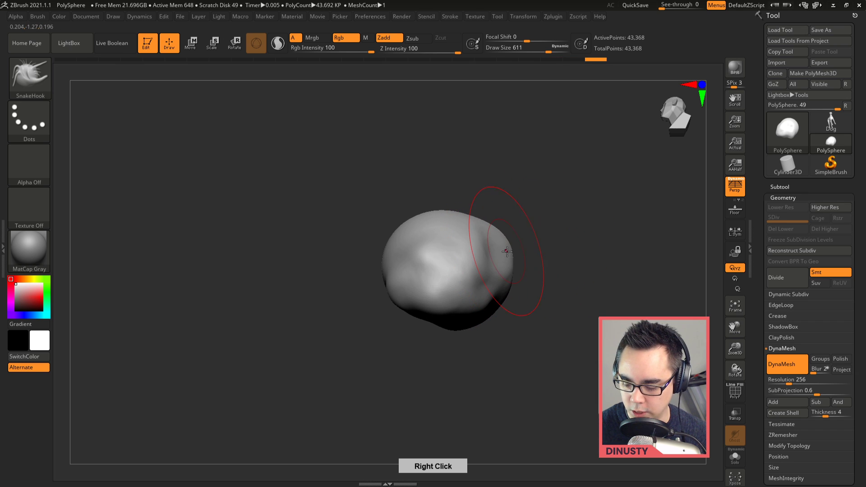
pyautogui.moveTo(385, 276); pyautogui.dragTo(376, 280)
pyautogui.moveTo(441, 295); pyautogui.dragTo(429, 308)
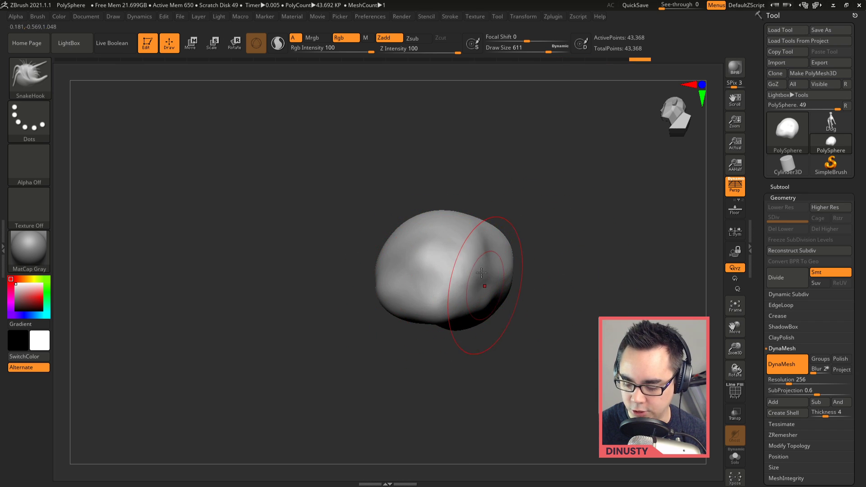
pyautogui.moveTo(403, 233)
pyautogui.mouseDown()
pyautogui.moveTo(413, 244)
pyautogui.moveTo(396, 225)
pyautogui.mouseUp()
# - Enlarge the SnakeHook draw size to 878 and pull the rock's overall silhouette into a broader, taller shape
pyautogui.press('space')
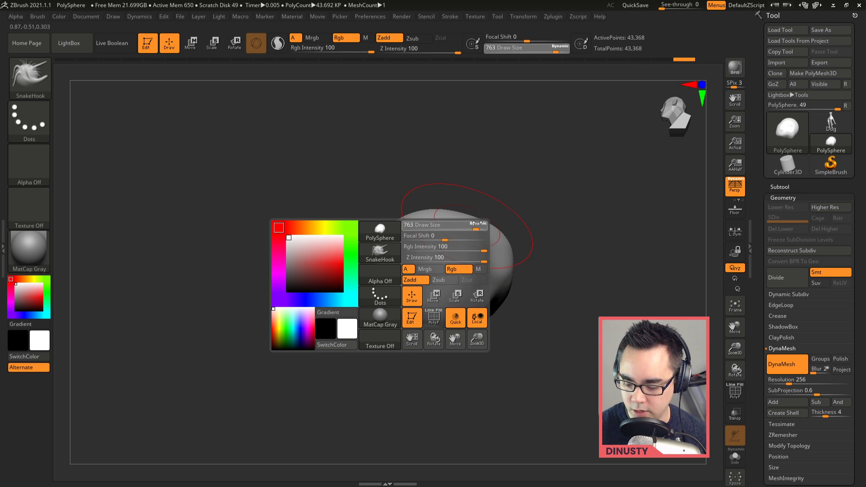
pyautogui.moveTo(467, 221); pyautogui.dragTo(479, 220)
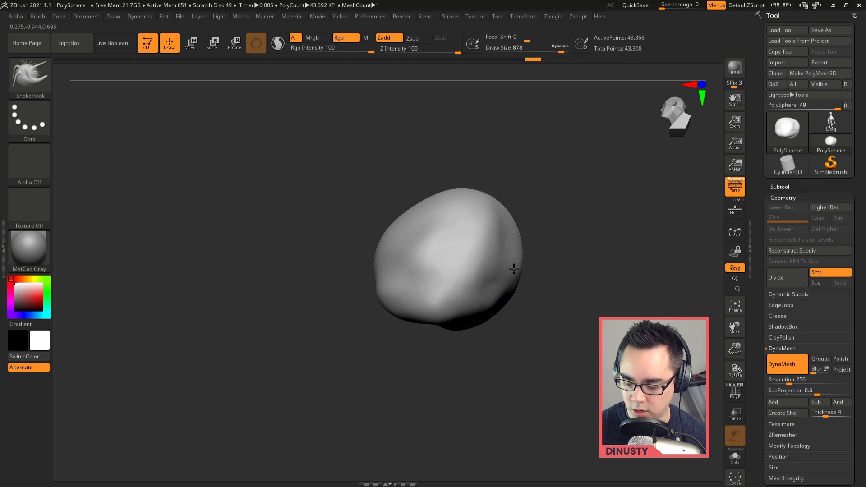
pyautogui.moveTo(503, 232); pyautogui.dragTo(459, 238, button='right')
pyautogui.moveTo(499, 236)
pyautogui.mouseDown()
pyautogui.moveTo(486, 315)
pyautogui.moveTo(507, 282)
pyautogui.mouseUp()
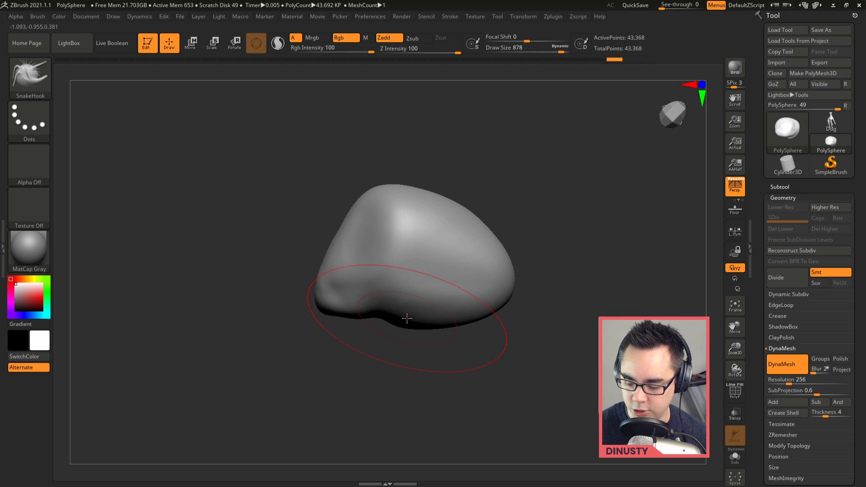
# - Flatten the rock's underside and push its upper corners inward with SnakeHook, refining the silhouette from several sides
pyautogui.moveTo(405, 317); pyautogui.dragTo(404, 301)
pyautogui.moveTo(374, 216); pyautogui.dragTo(391, 236)
pyautogui.moveTo(379, 203); pyautogui.dragTo(389, 219)
pyautogui.moveTo(408, 217)
pyautogui.mouseDown(button='right')
pyautogui.moveTo(467, 212)
pyautogui.moveTo(450, 197)
pyautogui.mouseUp(button='right')
pyautogui.moveTo(357, 215); pyautogui.dragTo(381, 250)
pyautogui.moveTo(394, 259); pyautogui.dragTo(344, 275, button='right')
pyautogui.moveTo(290, 268); pyautogui.dragTo(285, 292)
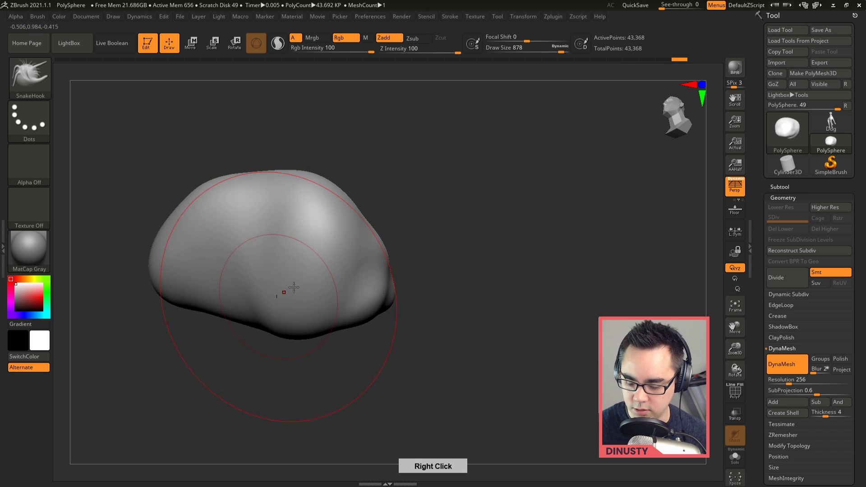
pyautogui.moveTo(215, 284); pyautogui.dragTo(229, 288)
# - Review the sculpting brushes available for further work, including DamStandard
pyautogui.moveTo(243, 279)
pyautogui.mouseDown(button='right')
pyautogui.moveTo(355, 244)
pyautogui.moveTo(456, 238)
pyautogui.moveTo(398, 246)
pyautogui.moveTo(431, 219)
pyautogui.moveTo(380, 222)
pyautogui.moveTo(493, 212)
pyautogui.mouseUp(button='right')
pyautogui.press('b')
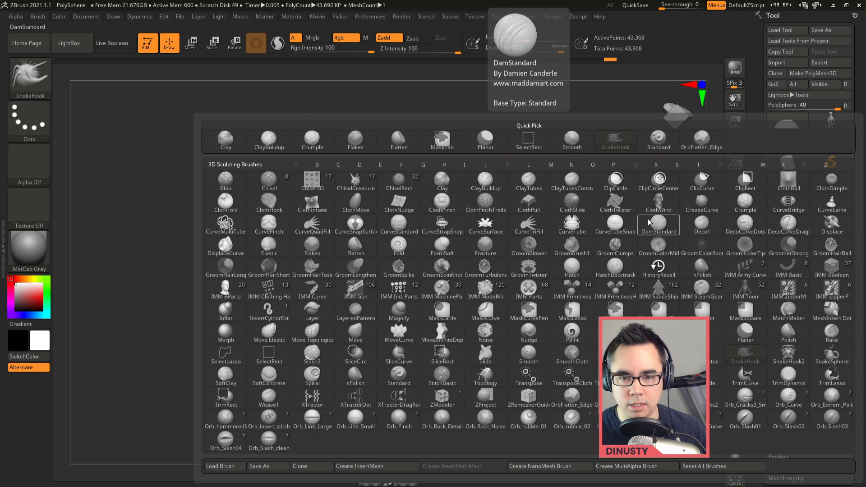
pyautogui.click(649, 222)
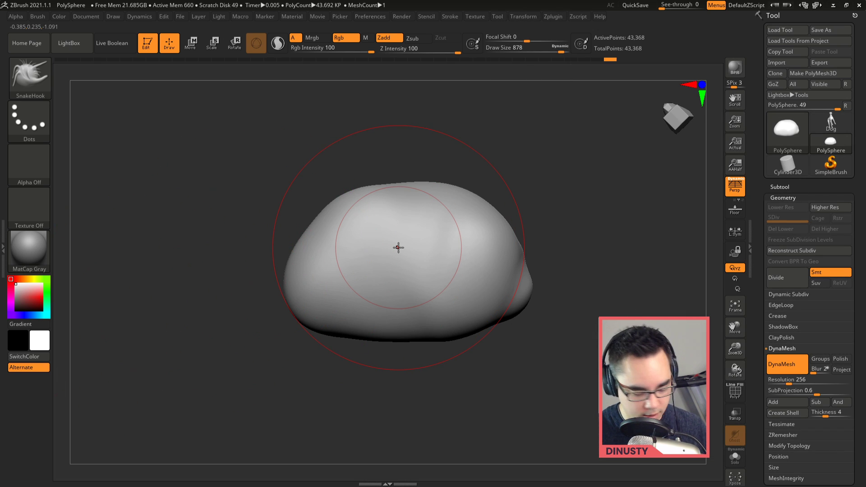
# - Load the TrimSmoothBorder brush from the Trim folder of the Lightbox brush library
pyautogui.press(',')
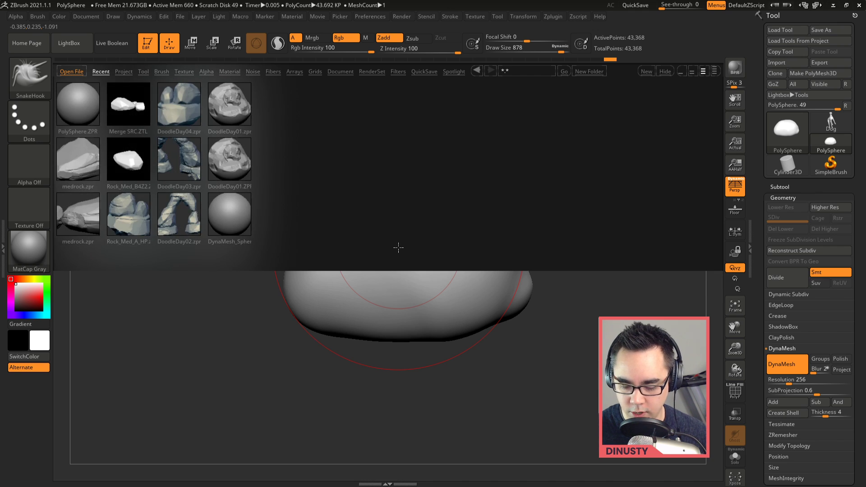
pyautogui.press(',')
pyautogui.press(',')
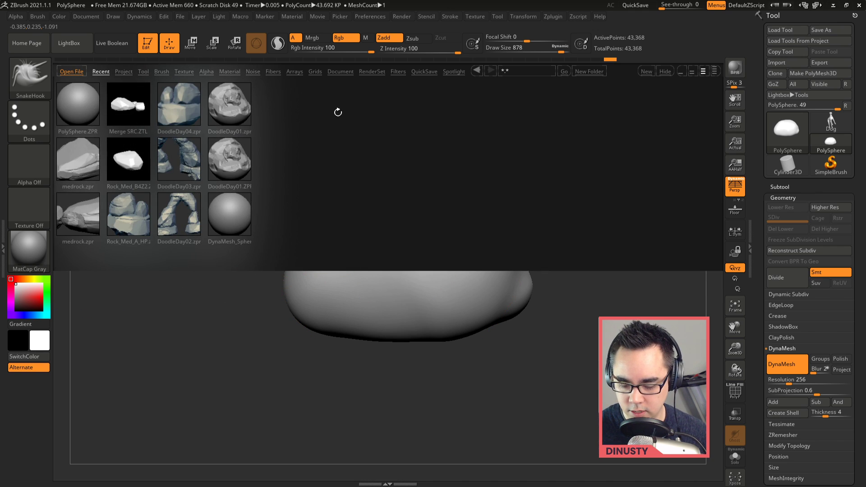
pyautogui.click(160, 72)
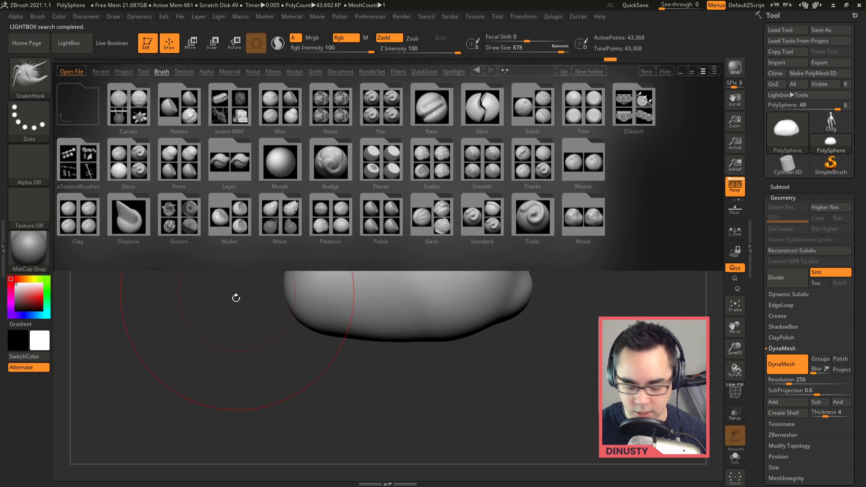
pyautogui.press('b')
pyautogui.press('b')
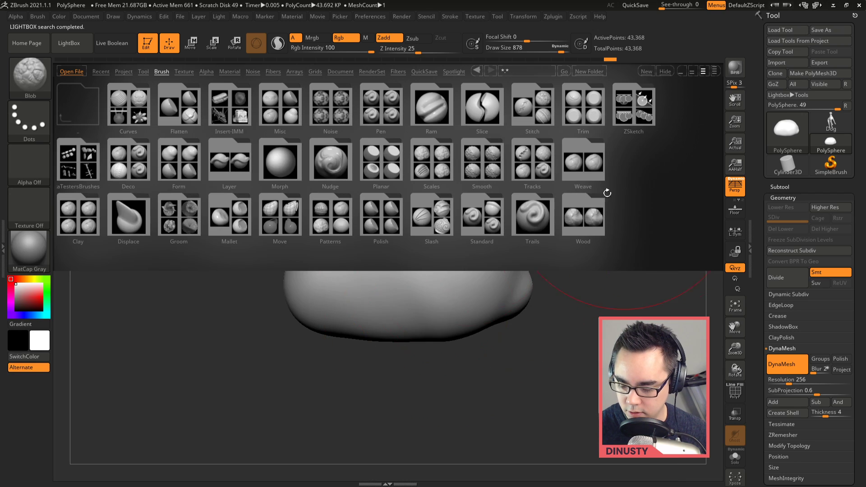
pyautogui.press('b')
pyautogui.press('b')
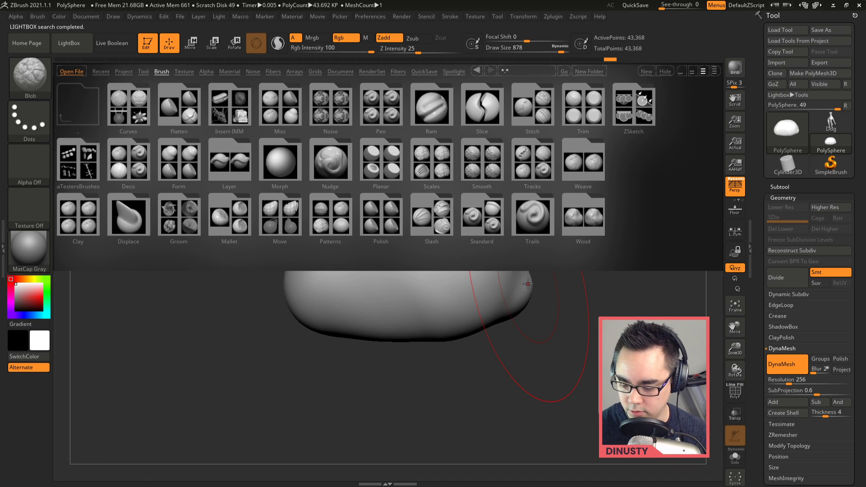
pyautogui.scroll(-2, 515, 177)
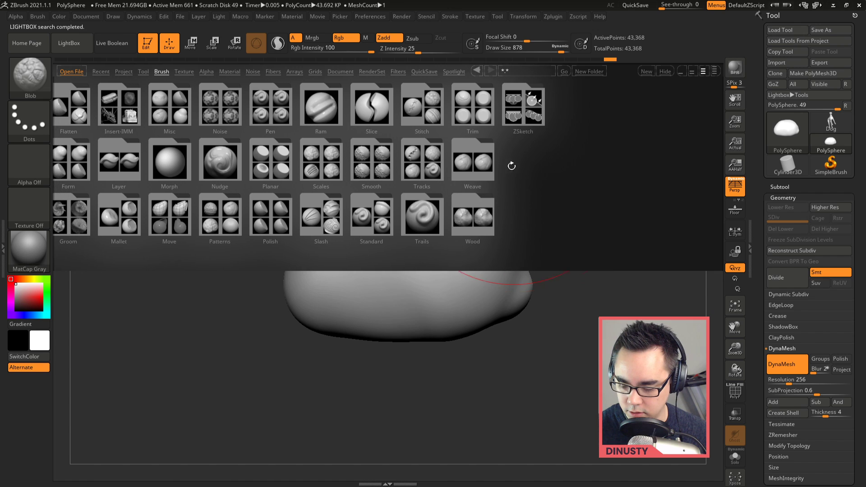
pyautogui.doubleClick(482, 117)
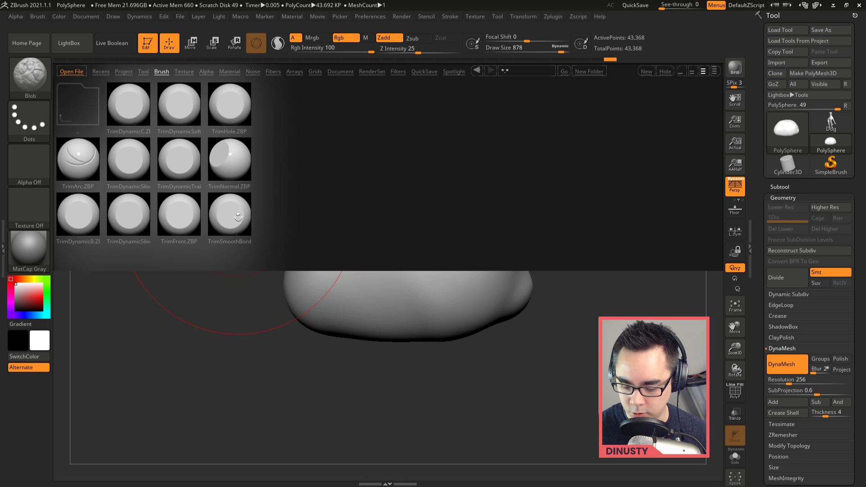
pyautogui.doubleClick(238, 216)
# - Reduce the TrimSmoothBorder draw size to 422 and shave flat planes into the centre and right of the rock's front
pyautogui.keyDown('ctrl'); pyautogui.moveTo(461, 249); pyautogui.dragTo(474, 271, button='right'); pyautogui.keyUp('ctrl')
pyautogui.rightClick(466, 269)
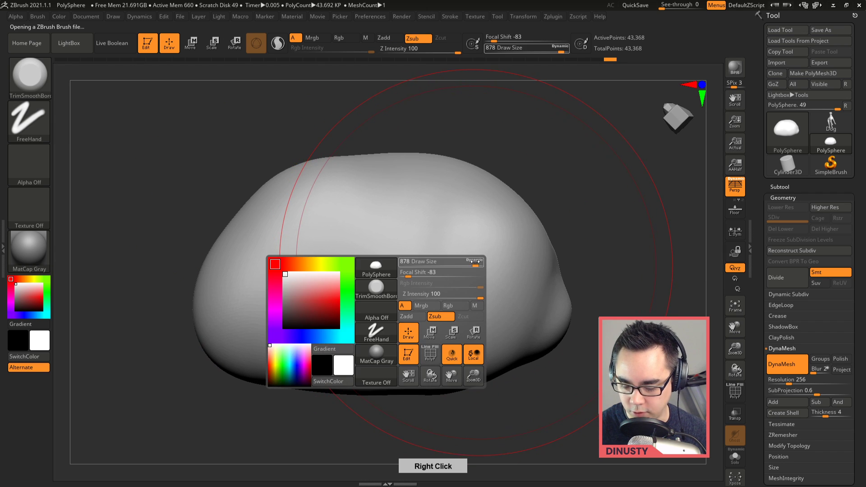
pyautogui.moveTo(466, 268); pyautogui.dragTo(453, 271)
pyautogui.moveTo(462, 241)
pyautogui.mouseDown()
pyautogui.moveTo(448, 280)
pyautogui.moveTo(478, 288)
pyautogui.mouseUp()
pyautogui.moveTo(479, 281); pyautogui.dragTo(483, 301, button='right')
pyautogui.hotkey('ctrl', 'z')
pyautogui.moveTo(464, 270); pyautogui.dragTo(444, 293)
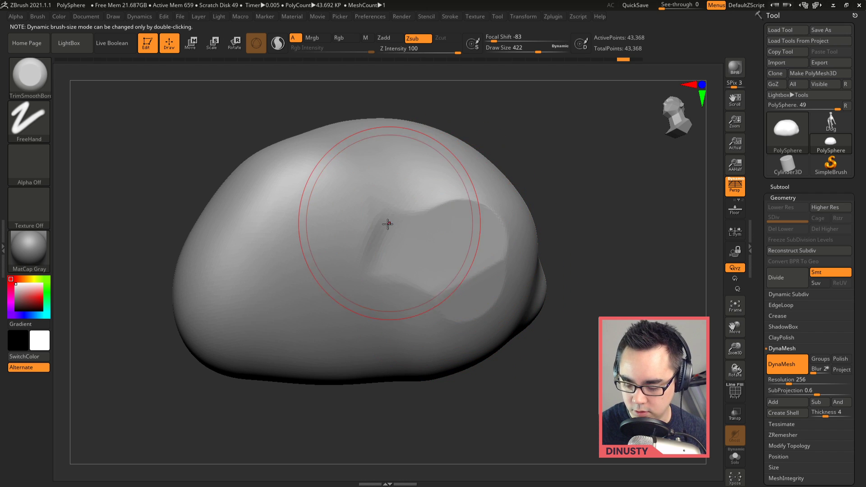
pyautogui.moveTo(386, 224); pyautogui.dragTo(381, 254)
# - Trim deeper flat facets into the rock's upper right shoulder from a different viewing angle
pyautogui.moveTo(460, 266); pyautogui.dragTo(509, 190, button='right')
pyautogui.moveTo(493, 246); pyautogui.dragTo(515, 268)
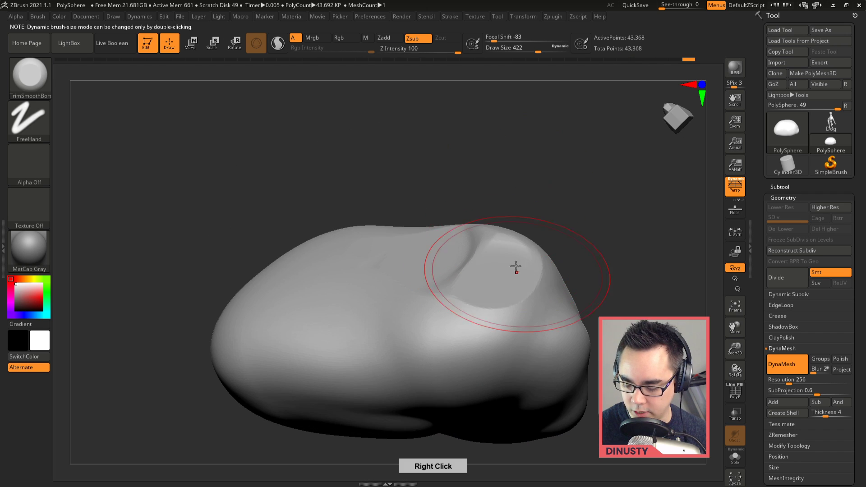
pyautogui.moveTo(516, 269); pyautogui.dragTo(513, 293, button='right')
pyautogui.moveTo(506, 235); pyautogui.dragTo(512, 255)
pyautogui.moveTo(513, 243)
pyautogui.mouseDown(button='right')
pyautogui.moveTo(516, 263)
pyautogui.moveTo(479, 316)
pyautogui.moveTo(413, 296)
pyautogui.moveTo(450, 249)
pyautogui.mouseUp(button='right')
# - Set the draw size to 274 and cut broad planes across the lower centre and left of the rock's front
pyautogui.press('space')
pyautogui.moveTo(468, 238); pyautogui.dragTo(460, 237)
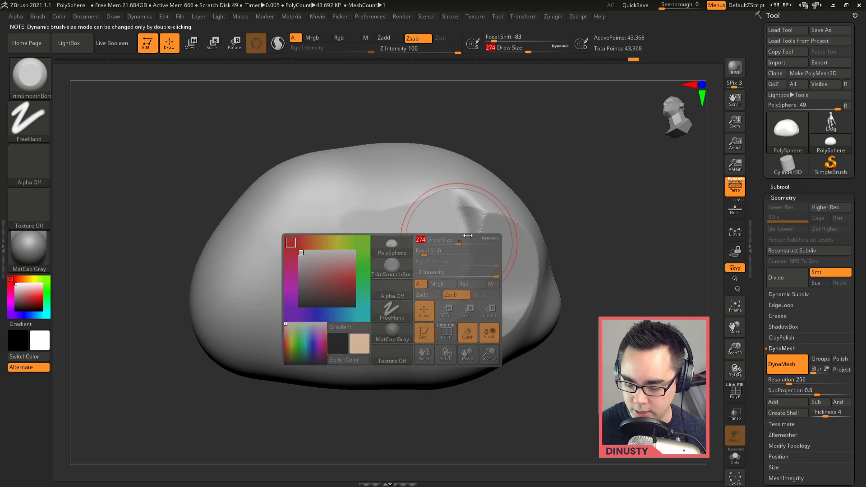
pyautogui.keyDown('ctrl'); pyautogui.moveTo(459, 238); pyautogui.dragTo(453, 253, button='right'); pyautogui.keyUp('ctrl')
pyautogui.moveTo(402, 266)
pyautogui.mouseDown()
pyautogui.moveTo(332, 289)
pyautogui.moveTo(320, 305)
pyautogui.mouseUp()
pyautogui.hotkey('ctrl', 'z')
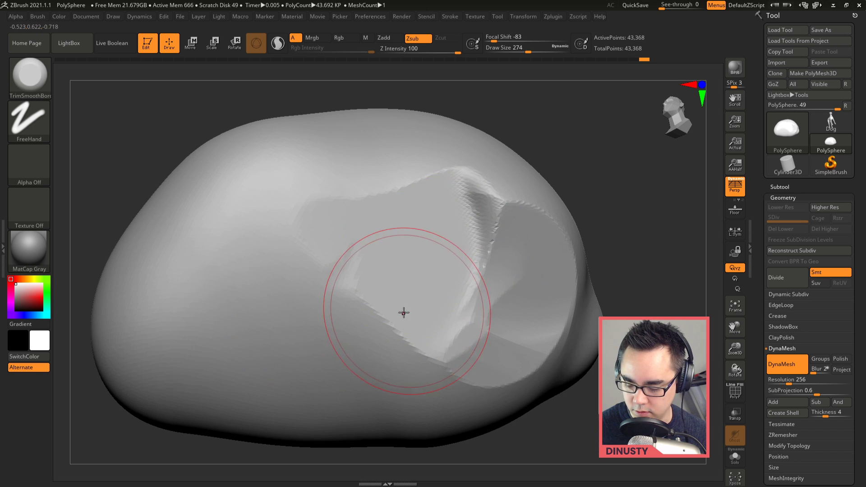
pyautogui.moveTo(404, 310); pyautogui.dragTo(322, 311)
pyautogui.moveTo(387, 329)
pyautogui.mouseDown(button='right')
pyautogui.moveTo(433, 274)
pyautogui.moveTo(359, 284)
pyautogui.moveTo(397, 309)
pyautogui.mouseUp(button='right')
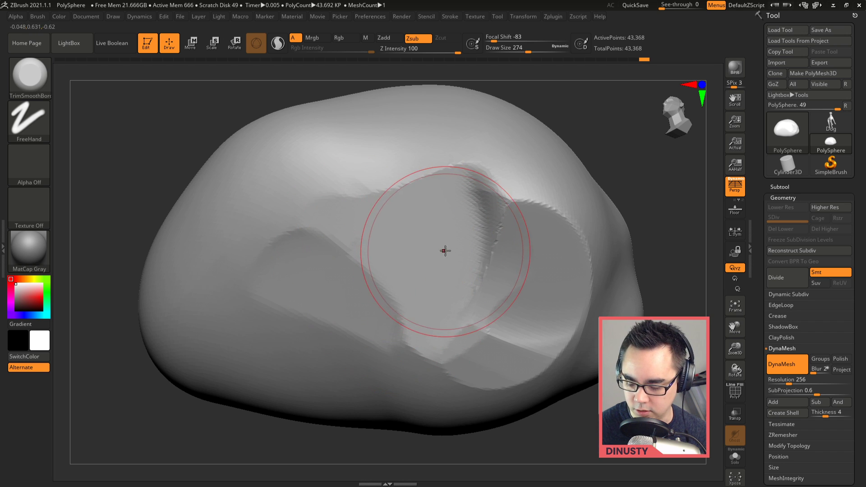
# - Remesh the rock with DynaMesh and, at draw size 87, trim small facets along the central plane's left edge
pyautogui.keyDown('ctrl'); pyautogui.moveTo(665, 210); pyautogui.dragTo(658, 261); pyautogui.keyUp('ctrl')
pyautogui.moveTo(548, 271); pyautogui.dragTo(376, 286, button='right')
pyautogui.rightClick(372, 275)
pyautogui.moveTo(371, 275); pyautogui.dragTo(355, 276)
pyautogui.moveTo(337, 245)
pyautogui.mouseDown()
pyautogui.moveTo(331, 299)
pyautogui.moveTo(371, 307)
pyautogui.mouseUp()
pyautogui.moveTo(443, 259)
pyautogui.mouseDown(button='right')
pyautogui.moveTo(427, 266)
pyautogui.moveTo(352, 229)
pyautogui.mouseUp(button='right')
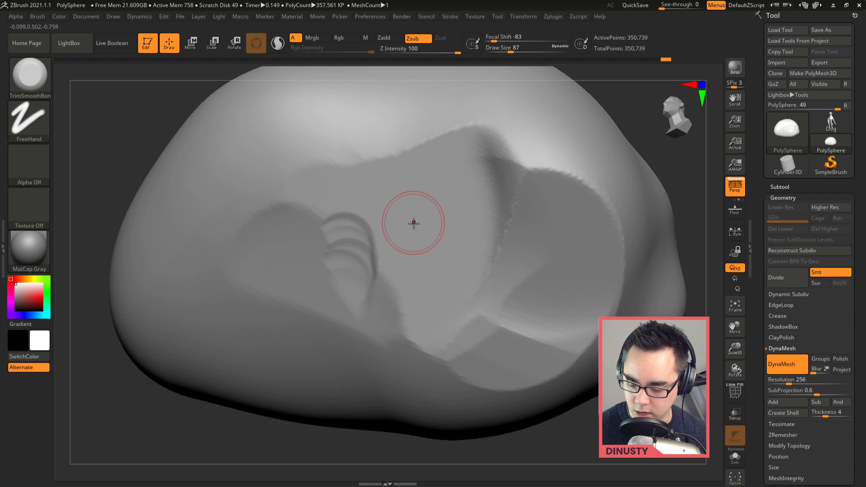
# - Build up the central plane's left edge into a sharp overhanging ridge with inverted TrimSmoothBorder strokes
pyautogui.press('alt')
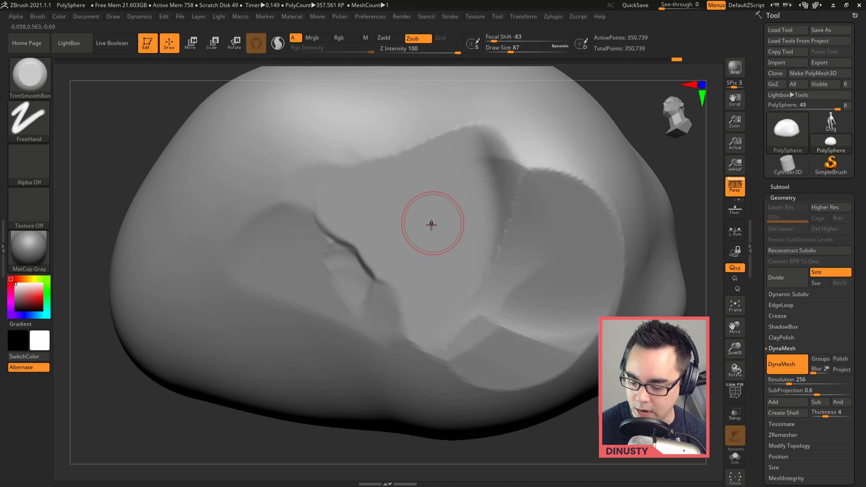
pyautogui.keyDown('alt'); pyautogui.moveTo(408, 272); pyautogui.dragTo(414, 313); pyautogui.keyUp('alt')
pyautogui.keyDown('alt'); pyautogui.moveTo(367, 237); pyautogui.dragTo(392, 279); pyautogui.keyUp('alt')
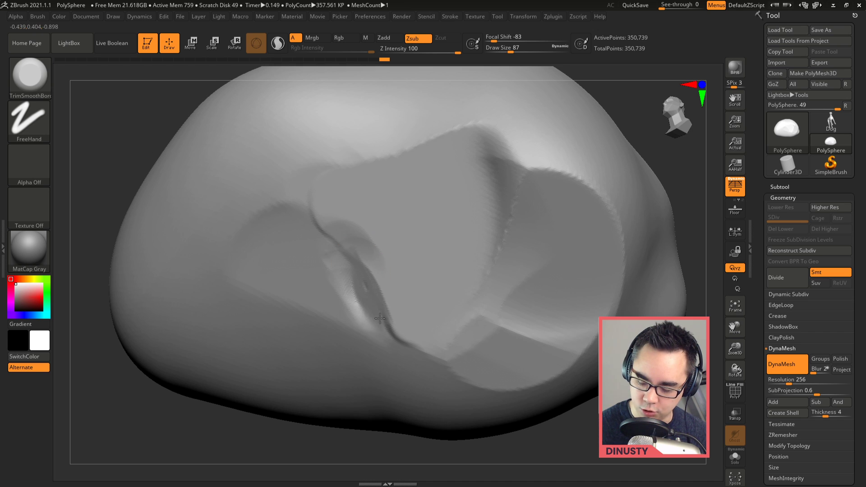
pyautogui.press('ctrl')
pyautogui.hotkey('ctrl', 'z')
pyautogui.keyDown('alt'); pyautogui.moveTo(392, 301); pyautogui.dragTo(439, 338); pyautogui.keyUp('alt')
pyautogui.moveTo(609, 290); pyautogui.dragTo(454, 226, button='right')
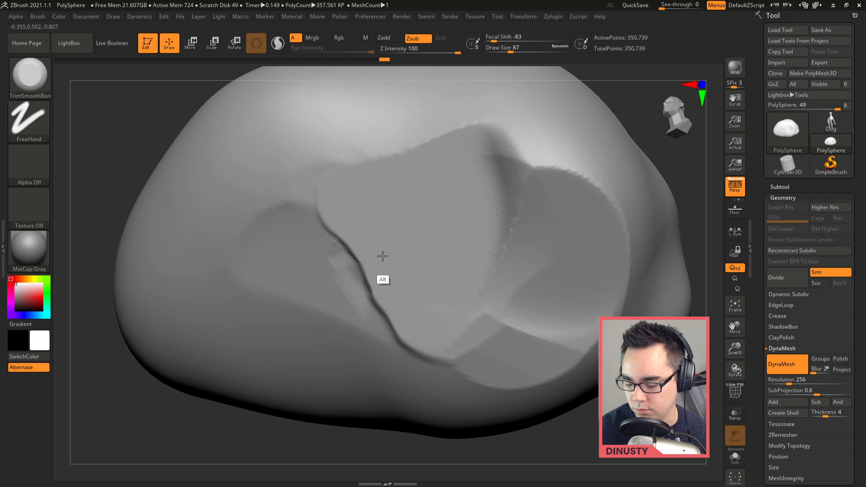
# - Try trimming facets around the outer rim of the right-hand hollow without an alpha
pyautogui.moveTo(578, 171); pyautogui.dragTo(621, 223)
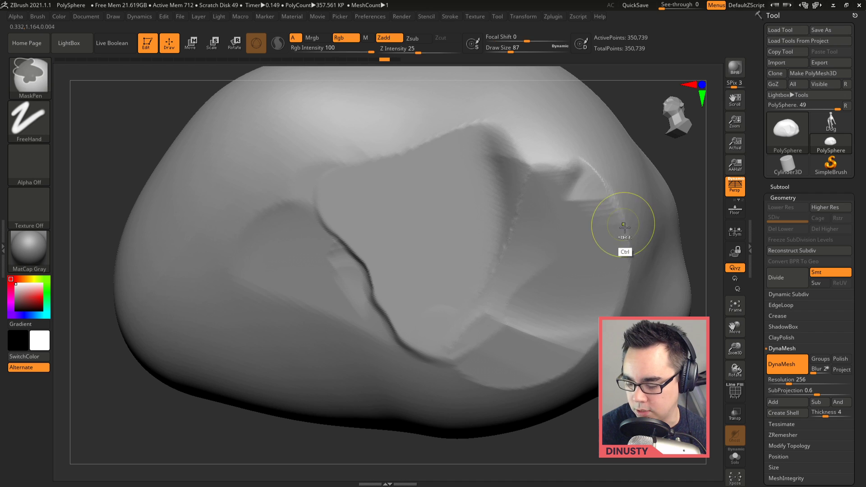
pyautogui.hotkey('ctrl', 'z')
pyautogui.moveTo(581, 180); pyautogui.dragTo(615, 229)
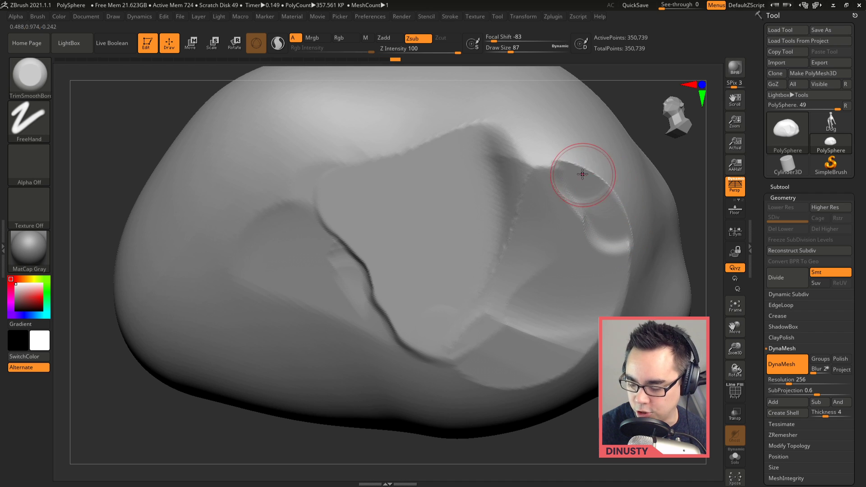
pyautogui.hotkey('ctrl', 'z')
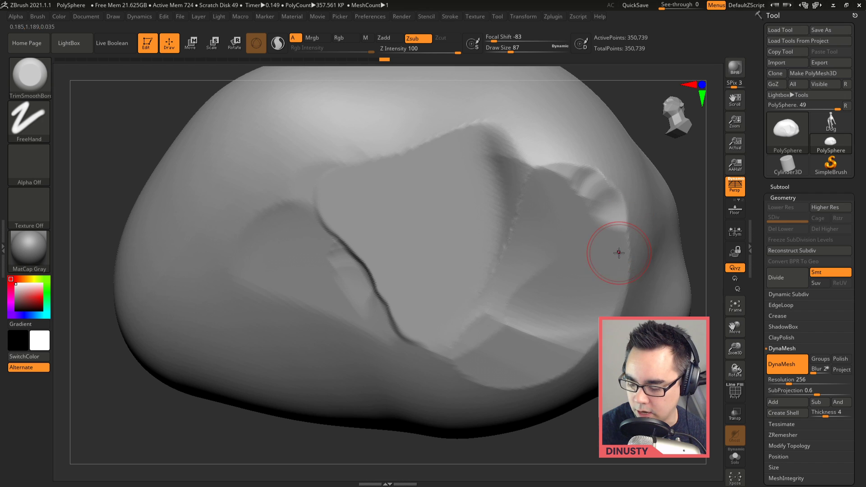
pyautogui.moveTo(579, 180)
pyautogui.mouseDown()
pyautogui.moveTo(572, 178)
pyautogui.moveTo(622, 237)
pyautogui.moveTo(588, 310)
pyautogui.mouseUp()
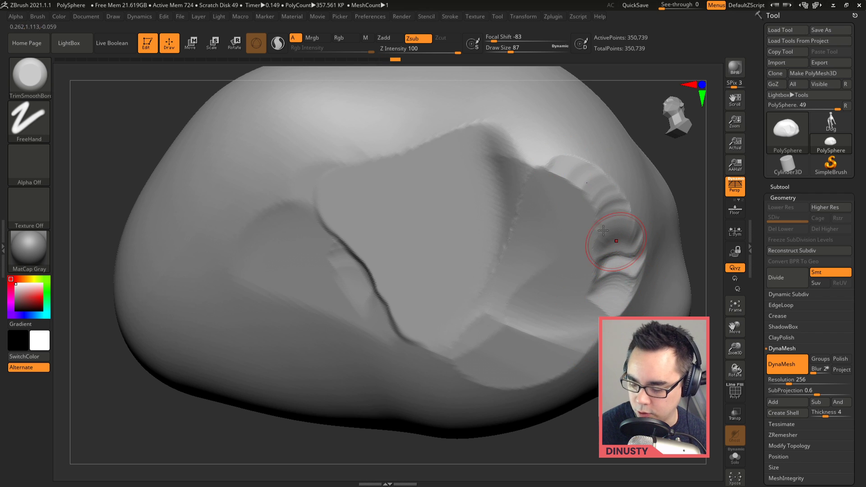
pyautogui.hotkey('ctrl', 'z')
# - Assign the square Alpha 28 to the trim brush and chip angular facets along the right-hand hollow's upper and outer rim
pyautogui.click(39, 174)
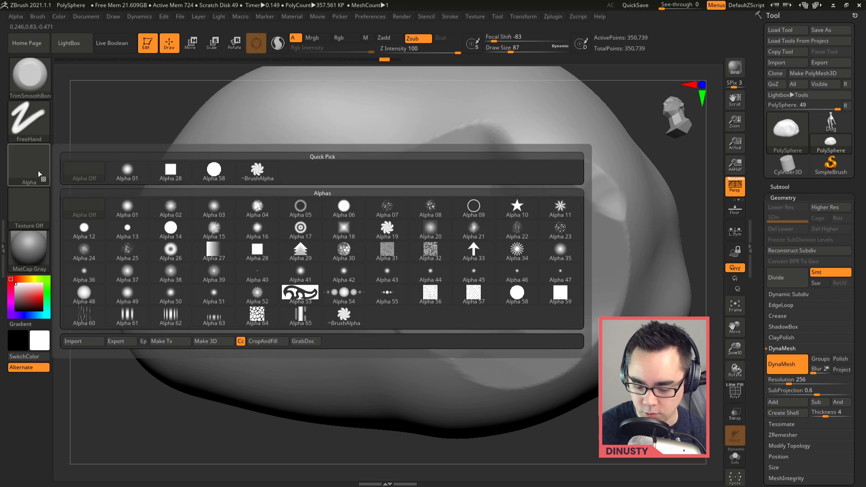
pyautogui.click(170, 170)
pyautogui.moveTo(451, 184); pyautogui.dragTo(483, 158, button='right')
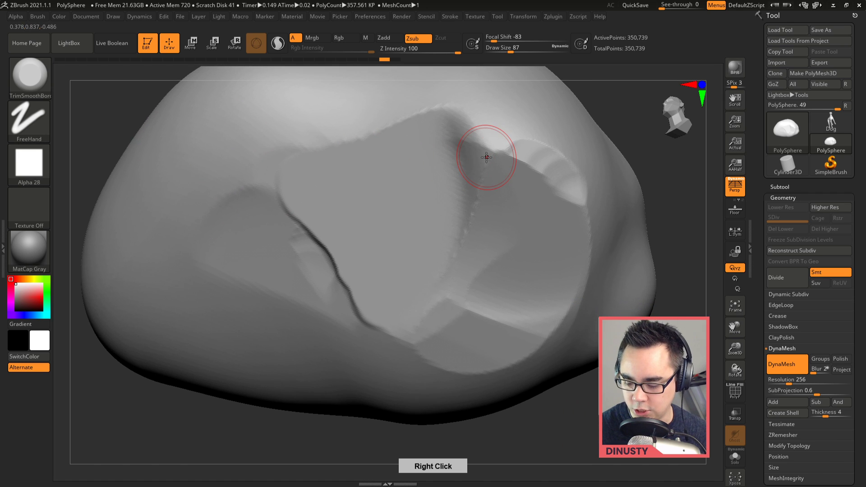
pyautogui.moveTo(589, 194); pyautogui.dragTo(547, 212, button='right')
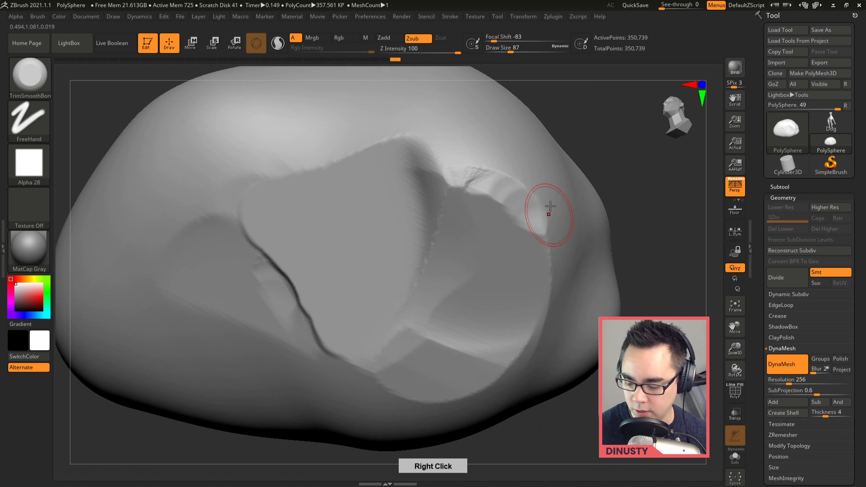
pyautogui.click(47, 170)
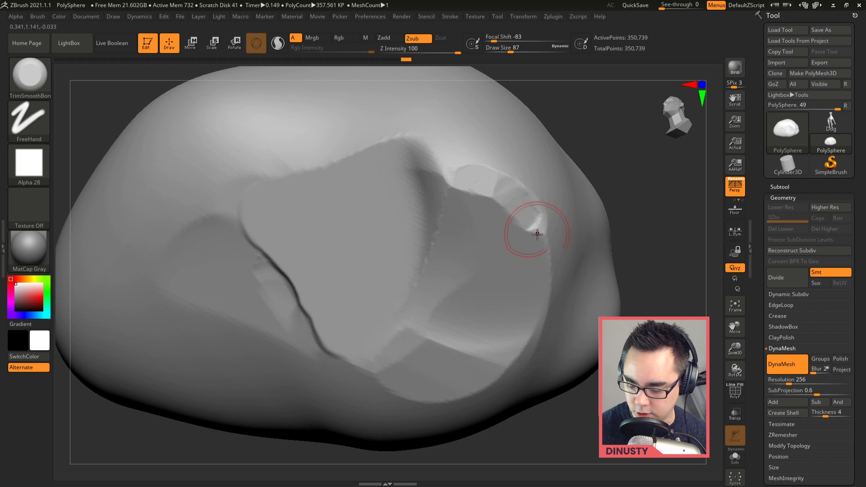
pyautogui.moveTo(542, 305)
pyautogui.mouseDown(button='right')
pyautogui.moveTo(512, 266)
pyautogui.moveTo(514, 239)
pyautogui.mouseUp(button='right')
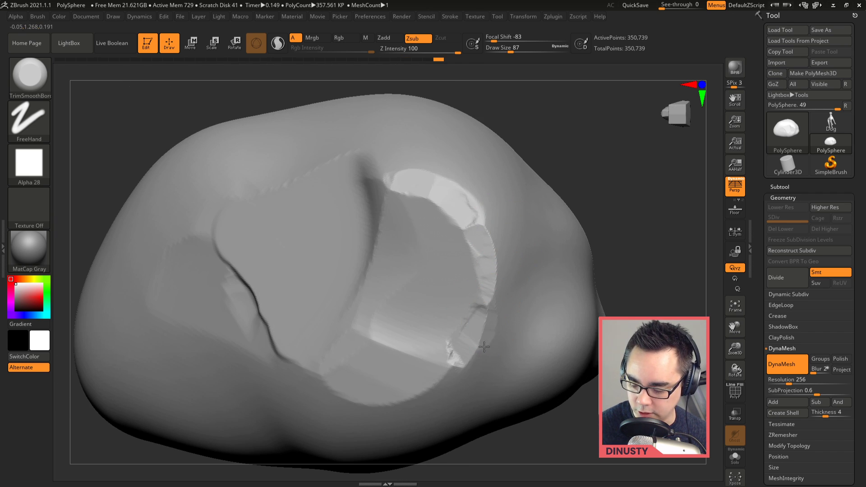
# - Carve rough, cracked facets into the lower outer rim of the right-hand hollow
pyautogui.moveTo(484, 346)
pyautogui.mouseDown()
pyautogui.moveTo(487, 289)
pyautogui.moveTo(484, 307)
pyautogui.mouseUp()
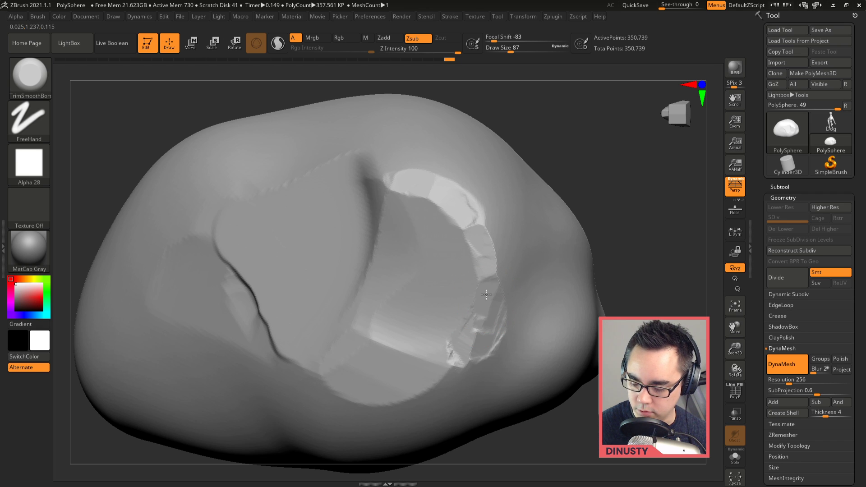
pyautogui.moveTo(533, 272)
pyautogui.mouseDown(button='right')
pyautogui.moveTo(505, 234)
pyautogui.moveTo(462, 289)
pyautogui.mouseUp(button='right')
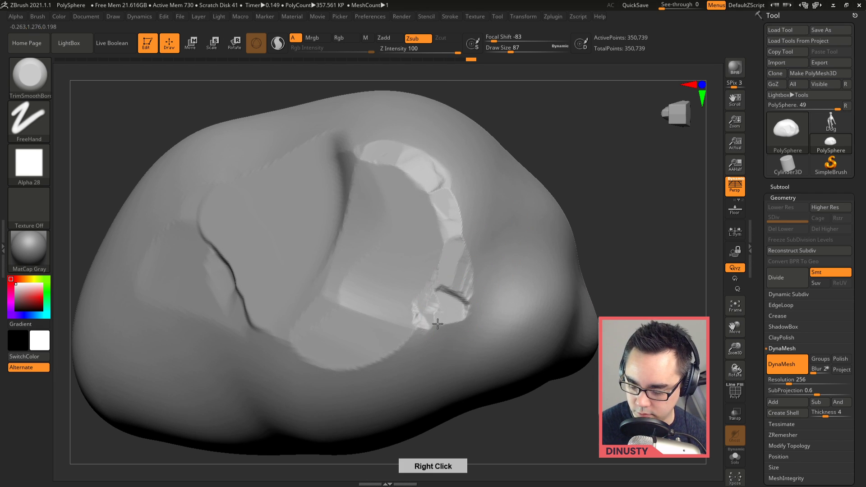
pyautogui.moveTo(421, 318)
pyautogui.mouseDown()
pyautogui.moveTo(466, 297)
pyautogui.moveTo(478, 266)
pyautogui.mouseUp()
pyautogui.moveTo(469, 216); pyautogui.dragTo(471, 286, button='right')
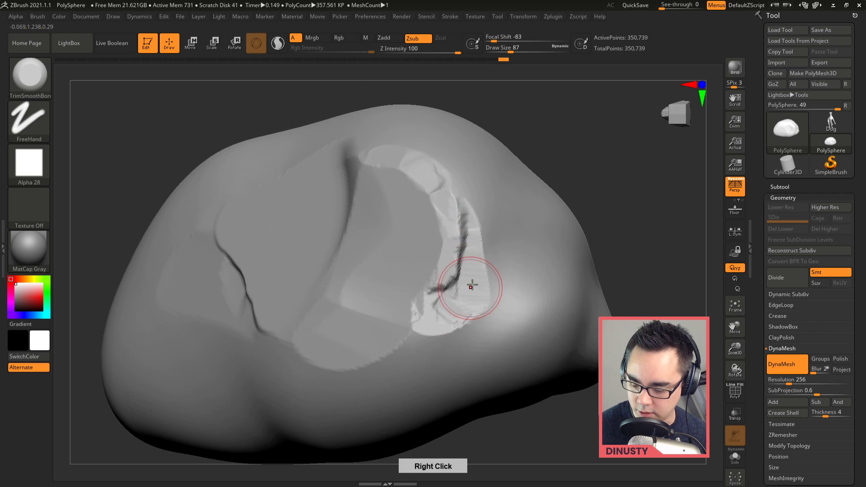
pyautogui.moveTo(460, 321)
pyautogui.mouseDown()
pyautogui.moveTo(444, 348)
pyautogui.moveTo(481, 317)
pyautogui.moveTo(476, 323)
pyautogui.mouseUp()
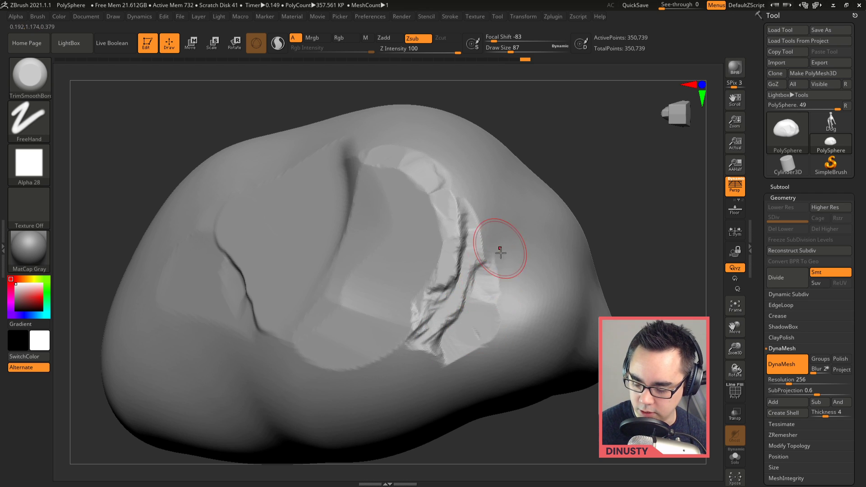
# - Chip layered ledges and deeper cracks into the rock's side just outside the hollow's rim
pyautogui.moveTo(500, 253)
pyautogui.mouseDown(button='right')
pyautogui.moveTo(475, 318)
pyautogui.moveTo(472, 236)
pyautogui.moveTo(451, 256)
pyautogui.mouseUp(button='right')
pyautogui.moveTo(451, 256)
pyautogui.mouseDown()
pyautogui.moveTo(469, 273)
pyautogui.moveTo(391, 332)
pyautogui.mouseUp()
pyautogui.moveTo(391, 331)
pyautogui.mouseDown(button='right')
pyautogui.moveTo(399, 261)
pyautogui.moveTo(442, 264)
pyautogui.mouseUp(button='right')
pyautogui.moveTo(458, 225)
pyautogui.mouseDown()
pyautogui.moveTo(443, 246)
pyautogui.moveTo(464, 220)
pyautogui.mouseUp()
pyautogui.moveTo(466, 268); pyautogui.dragTo(399, 329)
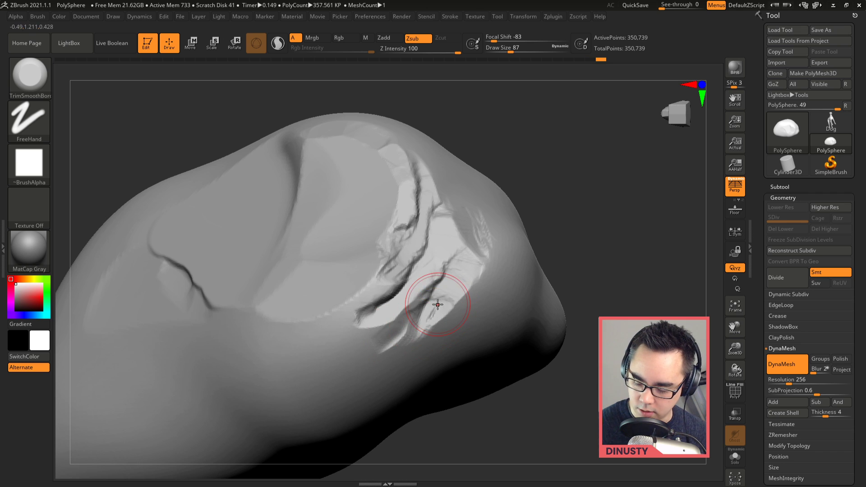
pyautogui.moveTo(437, 303)
pyautogui.mouseDown()
pyautogui.moveTo(412, 315)
pyautogui.moveTo(424, 296)
pyautogui.mouseUp()
pyautogui.moveTo(428, 307)
pyautogui.mouseDown(button='right')
pyautogui.moveTo(447, 258)
pyautogui.moveTo(464, 277)
pyautogui.moveTo(451, 293)
pyautogui.mouseUp(button='right')
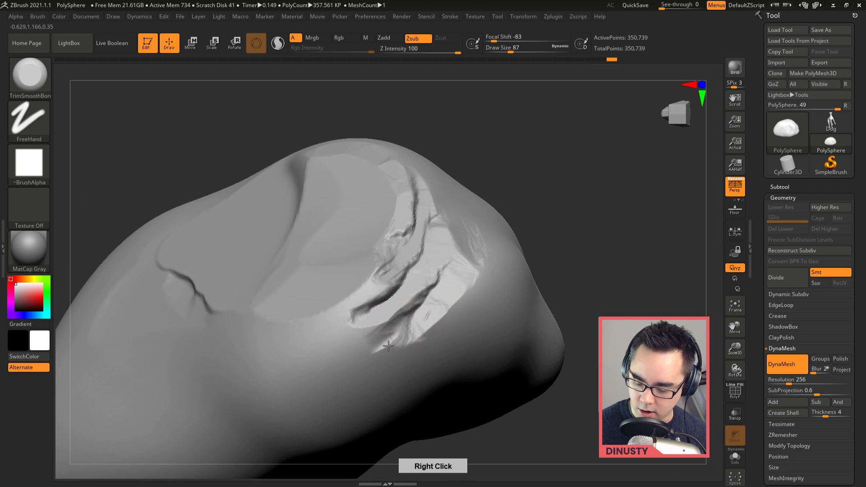
# - Try extending the lowest chipped ledge along the rock's lower front with long trim strokes
pyautogui.moveTo(424, 328); pyautogui.dragTo(267, 391)
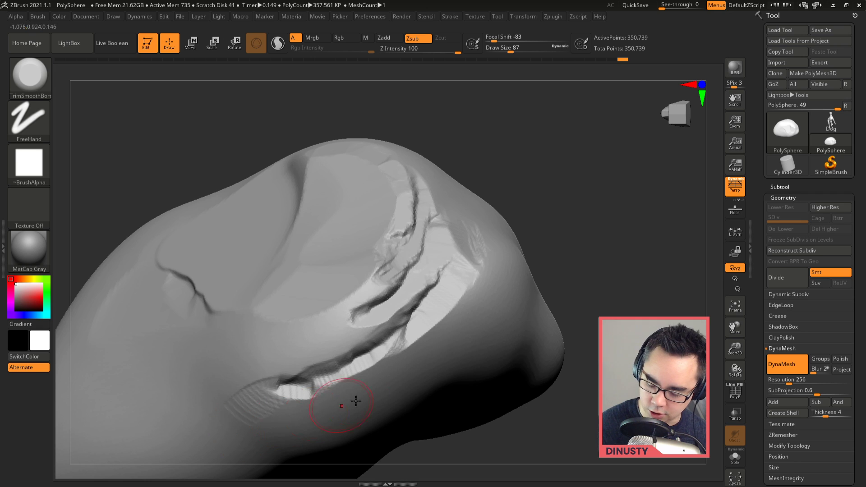
pyautogui.moveTo(361, 351); pyautogui.dragTo(318, 377)
pyautogui.moveTo(288, 378); pyautogui.dragTo(260, 412, button='right')
pyautogui.moveTo(286, 367)
pyautogui.mouseDown(button='right')
pyautogui.moveTo(441, 318)
pyautogui.moveTo(469, 280)
pyautogui.moveTo(444, 229)
pyautogui.mouseUp(button='right')
# - Switch to the Planar brush, assign it a square alpha and flatten the ledge just outside the lowest crack
pyautogui.press('b')
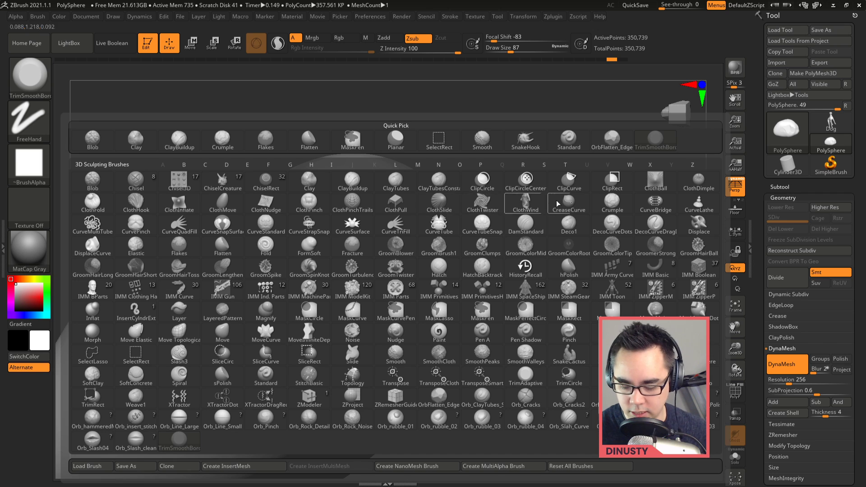
pyautogui.click(521, 152)
pyautogui.moveTo(521, 153)
pyautogui.mouseDown(button='right')
pyautogui.moveTo(518, 275)
pyautogui.moveTo(469, 294)
pyautogui.mouseUp(button='right')
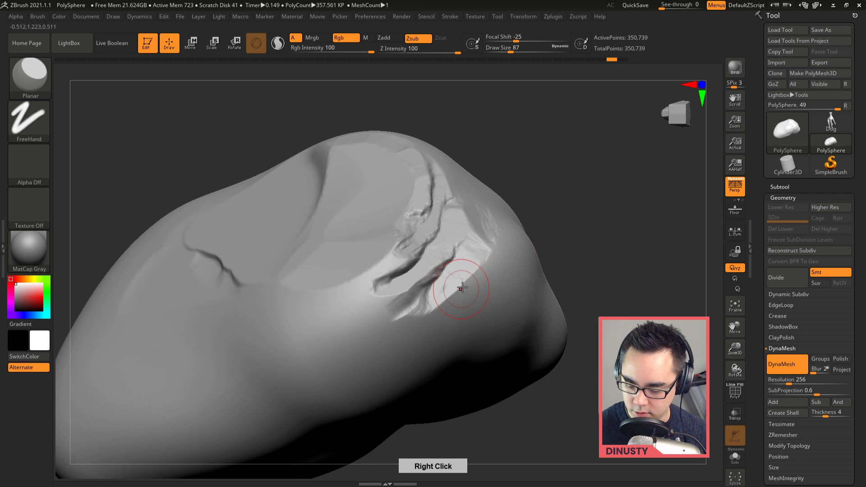
pyautogui.moveTo(425, 322)
pyautogui.mouseDown()
pyautogui.moveTo(456, 263)
pyautogui.moveTo(371, 352)
pyautogui.moveTo(489, 257)
pyautogui.mouseUp()
pyautogui.click(36, 173)
pyautogui.click(294, 188)
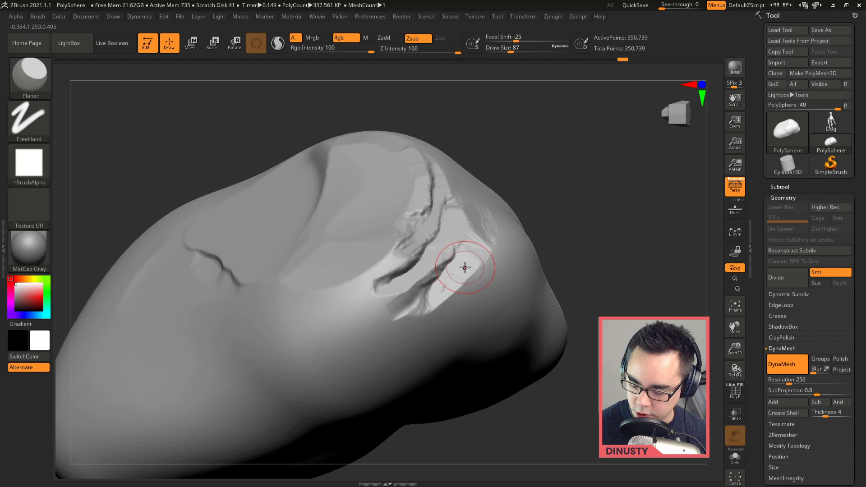
pyautogui.moveTo(449, 290)
pyautogui.mouseDown()
pyautogui.moveTo(415, 310)
pyautogui.moveTo(322, 323)
pyautogui.moveTo(474, 270)
pyautogui.mouseUp()
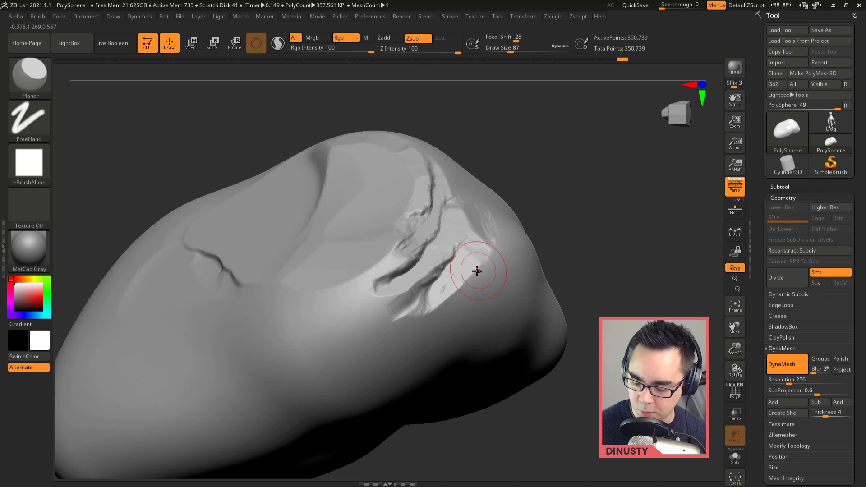
# - Extend the flattened ledge and its jagged crack along the rock's lower front with the Planar brush, undoing the last stroke
pyautogui.moveTo(473, 270); pyautogui.dragTo(445, 286, button='right')
pyautogui.moveTo(390, 319); pyautogui.dragTo(330, 339)
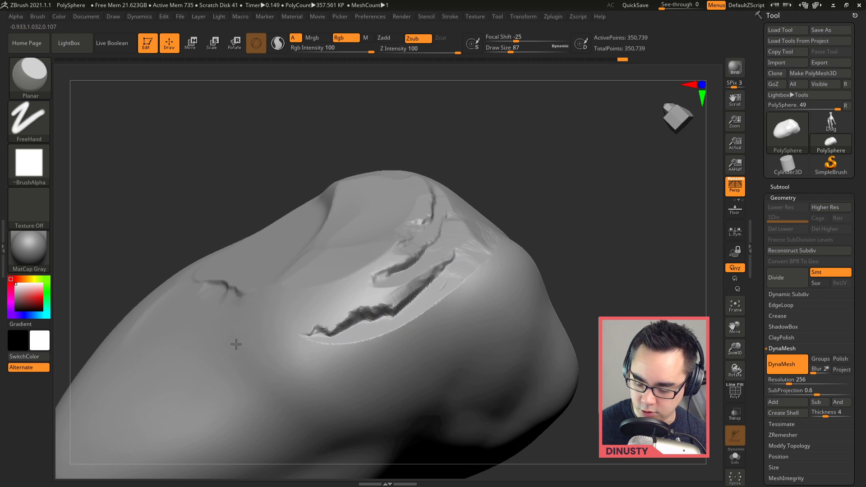
pyautogui.moveTo(236, 344)
pyautogui.mouseDown()
pyautogui.moveTo(358, 332)
pyautogui.moveTo(424, 296)
pyautogui.moveTo(323, 326)
pyautogui.moveTo(484, 272)
pyautogui.moveTo(374, 325)
pyautogui.moveTo(315, 335)
pyautogui.mouseUp()
pyautogui.hotkey('ctrl', 'z')
# - Switch to the Flakes brush and try roughening the lowest ledge's outer edge and the crack above it
pyautogui.moveTo(476, 257)
pyautogui.mouseDown(button='right')
pyautogui.moveTo(487, 256)
pyautogui.moveTo(475, 212)
pyautogui.mouseUp(button='right')
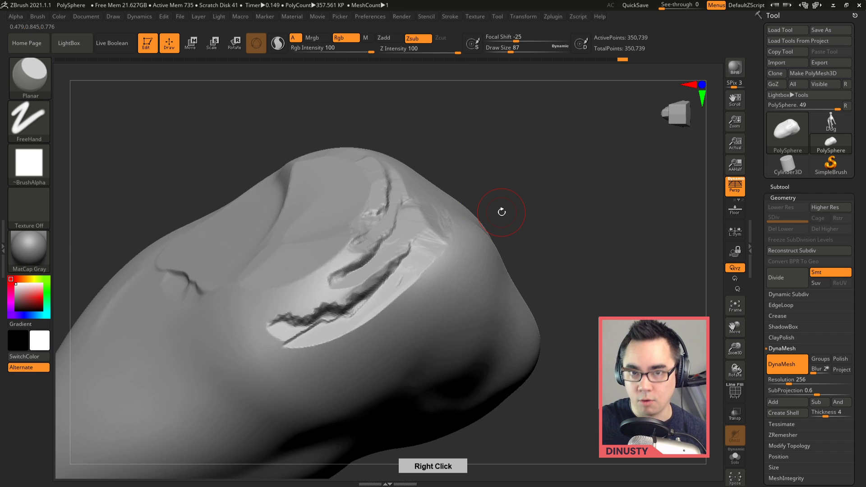
pyautogui.rightClick(539, 253)
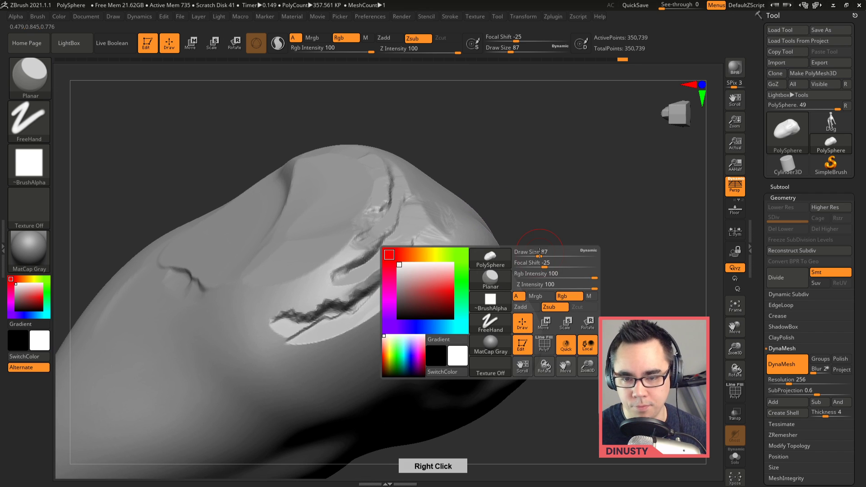
pyautogui.press('b')
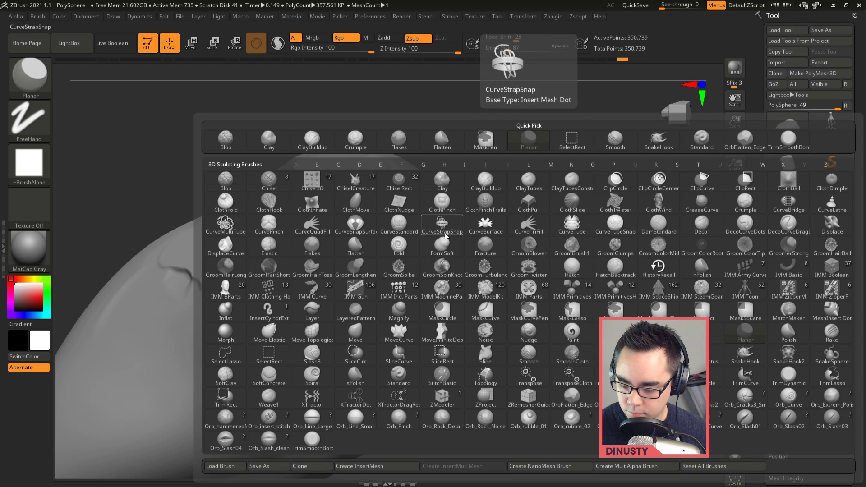
pyautogui.click(406, 145)
pyautogui.moveTo(425, 285); pyautogui.dragTo(461, 248, button='right')
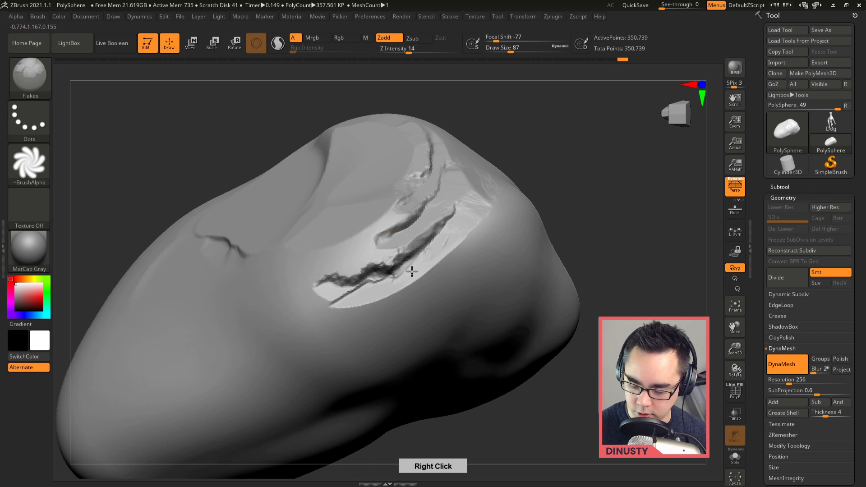
pyautogui.moveTo(411, 271)
pyautogui.mouseDown()
pyautogui.moveTo(373, 298)
pyautogui.moveTo(438, 287)
pyautogui.moveTo(422, 280)
pyautogui.moveTo(469, 228)
pyautogui.moveTo(499, 251)
pyautogui.mouseUp()
pyautogui.hotkey('ctrl', 'z')
pyautogui.moveTo(499, 251); pyautogui.dragTo(462, 281, button='right')
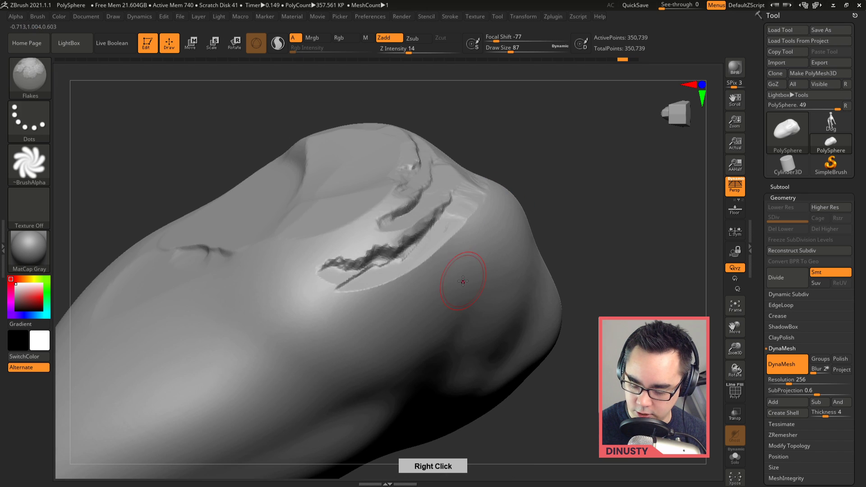
pyautogui.moveTo(451, 227); pyautogui.dragTo(400, 274)
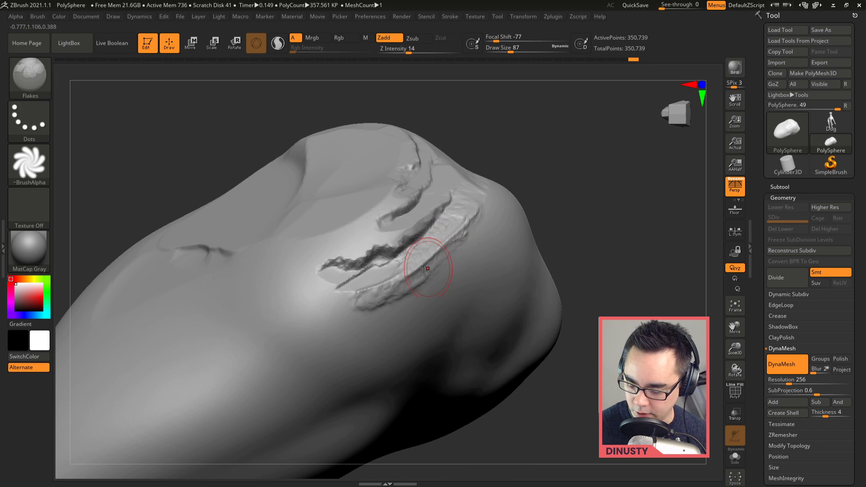
pyautogui.moveTo(424, 270); pyautogui.dragTo(359, 261, button='right')
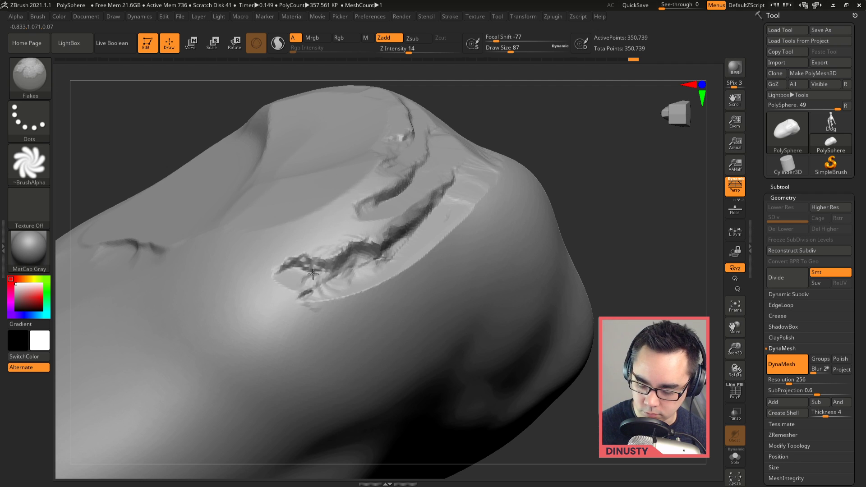
pyautogui.moveTo(313, 273)
pyautogui.mouseDown()
pyautogui.moveTo(391, 255)
pyautogui.moveTo(471, 174)
pyautogui.moveTo(393, 225)
pyautogui.moveTo(370, 213)
pyautogui.mouseUp()
pyautogui.press('ctrl')
pyautogui.hotkey('ctrl', 'z')
# - Roughen the lower rim of the hollow around the upper crack with flaky strokes
pyautogui.moveTo(394, 173); pyautogui.dragTo(359, 205)
pyautogui.moveTo(440, 176); pyautogui.dragTo(442, 198, button='right')
pyautogui.hotkey('ctrl', 'z')
pyautogui.moveTo(408, 218); pyautogui.dragTo(366, 209)
pyautogui.hotkey('ctrl', 'z')
pyautogui.moveTo(421, 189)
pyautogui.mouseDown()
pyautogui.moveTo(327, 250)
pyautogui.moveTo(365, 197)
pyautogui.moveTo(339, 229)
pyautogui.mouseUp()
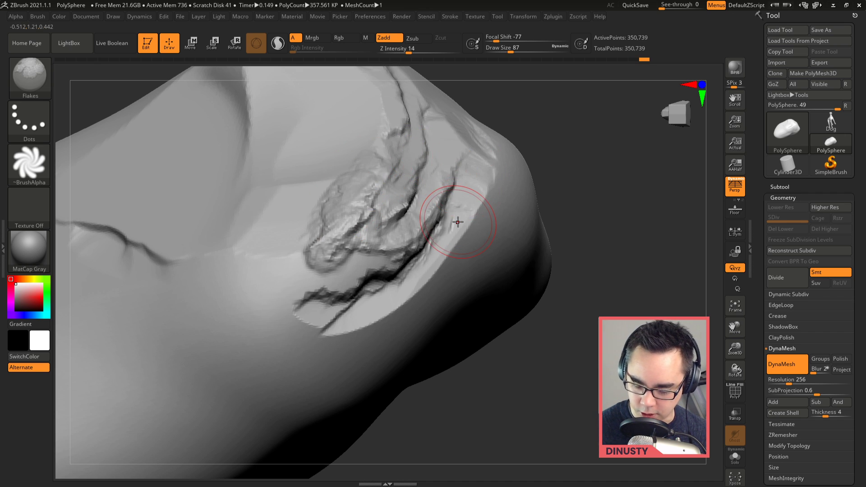
# - Test the Flatten brush, then use TrimSmoothBorder to cut flat facets into the flaked rim, undoing the last trim stroke
pyautogui.press('b')
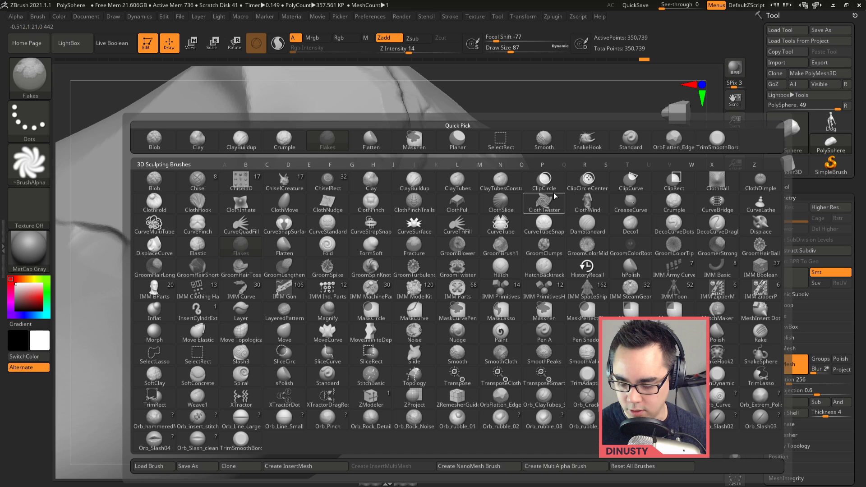
pyautogui.click(365, 139)
pyautogui.moveTo(383, 211)
pyautogui.mouseDown()
pyautogui.moveTo(367, 193)
pyautogui.moveTo(377, 174)
pyautogui.moveTo(334, 229)
pyautogui.moveTo(396, 219)
pyautogui.mouseUp()
pyautogui.press('b')
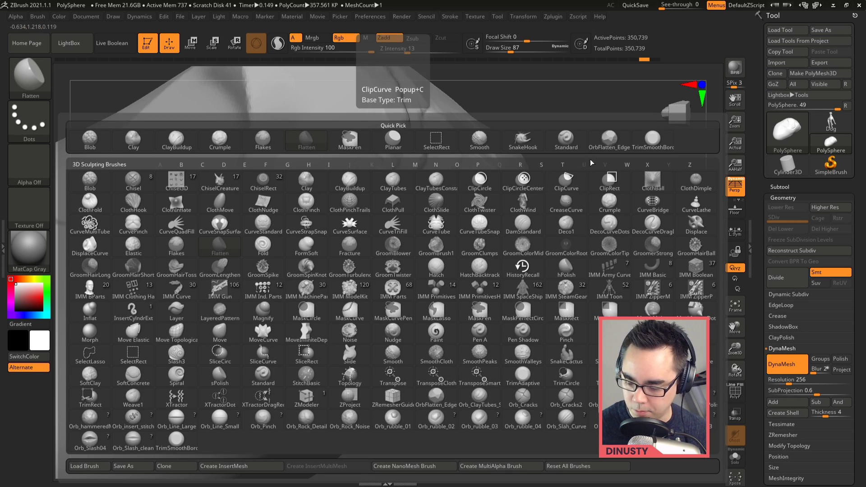
pyautogui.click(653, 139)
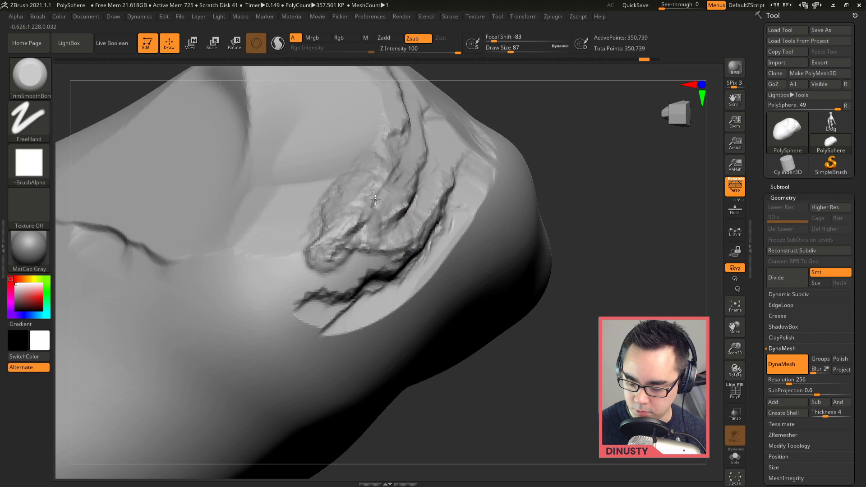
pyautogui.moveTo(354, 205)
pyautogui.mouseDown()
pyautogui.moveTo(332, 239)
pyautogui.moveTo(370, 177)
pyautogui.mouseUp()
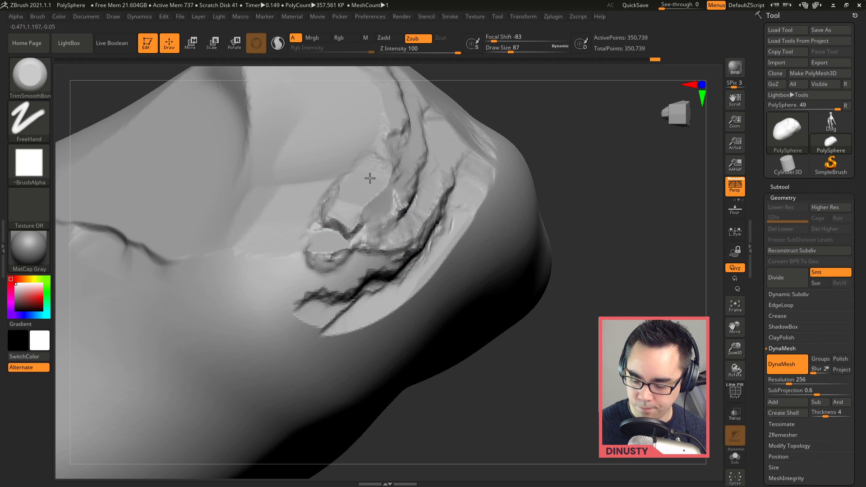
pyautogui.moveTo(399, 219); pyautogui.dragTo(384, 235)
pyautogui.moveTo(425, 184); pyautogui.dragTo(383, 231)
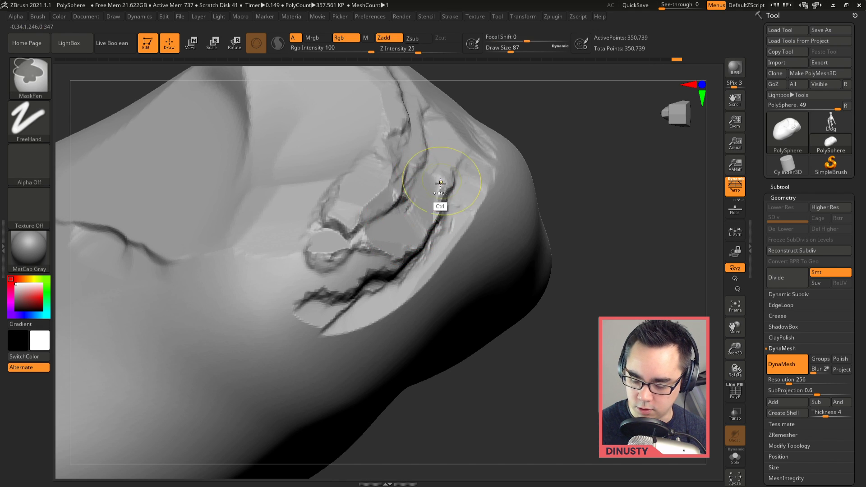
pyautogui.hotkey('ctrl', 'z')
# - Reduce the draw size to 44 and trim finer chipped facets into the ledge between the upper and lower cracks
pyautogui.press('space')
pyautogui.moveTo(427, 196); pyautogui.dragTo(423, 197)
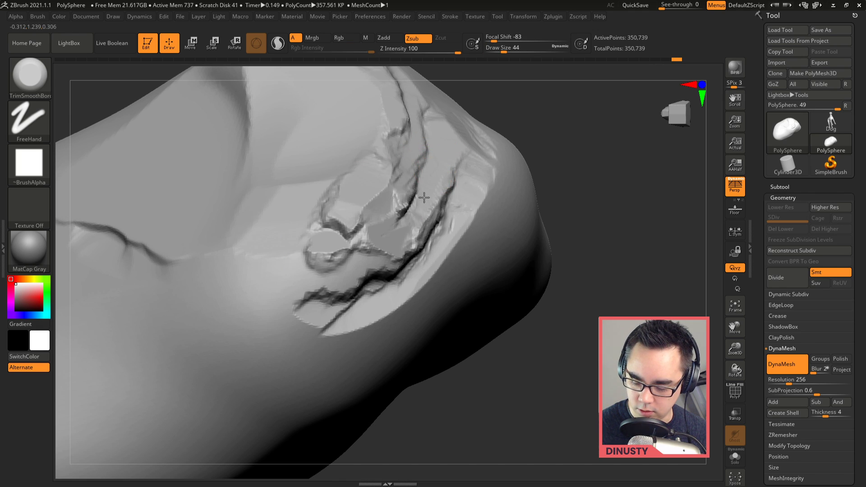
pyautogui.moveTo(368, 251)
pyautogui.mouseDown()
pyautogui.moveTo(393, 239)
pyautogui.moveTo(322, 278)
pyautogui.mouseUp()
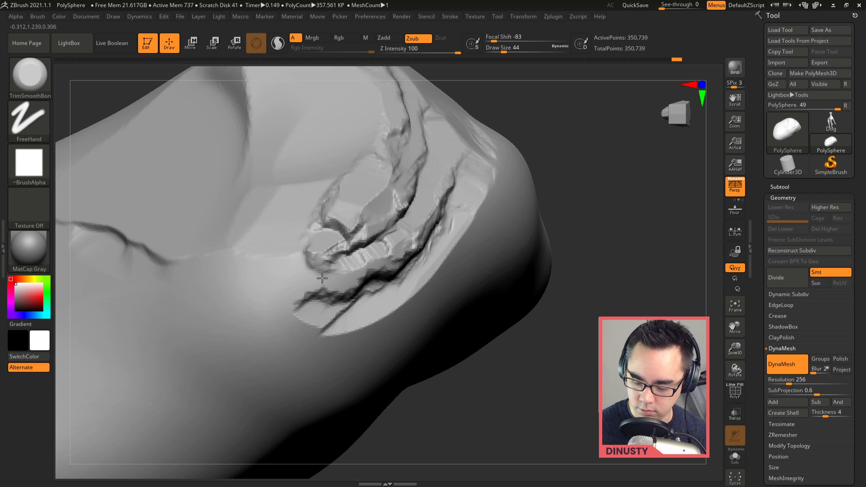
pyautogui.moveTo(410, 225)
pyautogui.mouseDown()
pyautogui.moveTo(357, 282)
pyautogui.moveTo(394, 238)
pyautogui.moveTo(336, 275)
pyautogui.moveTo(363, 274)
pyautogui.mouseUp()
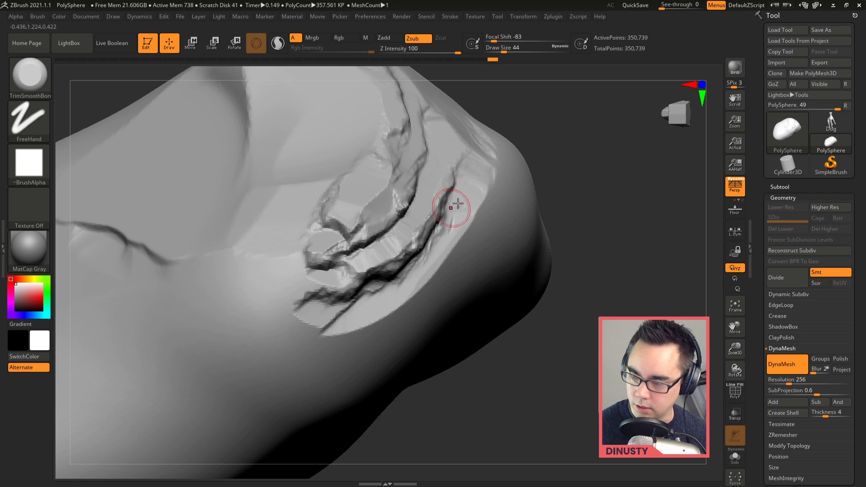
pyautogui.moveTo(458, 204); pyautogui.dragTo(346, 273)
# - Chip small facets along the lowest ledge and its outer edge, extending it along the rock's lower front
pyautogui.moveTo(402, 234); pyautogui.dragTo(444, 246, button='right')
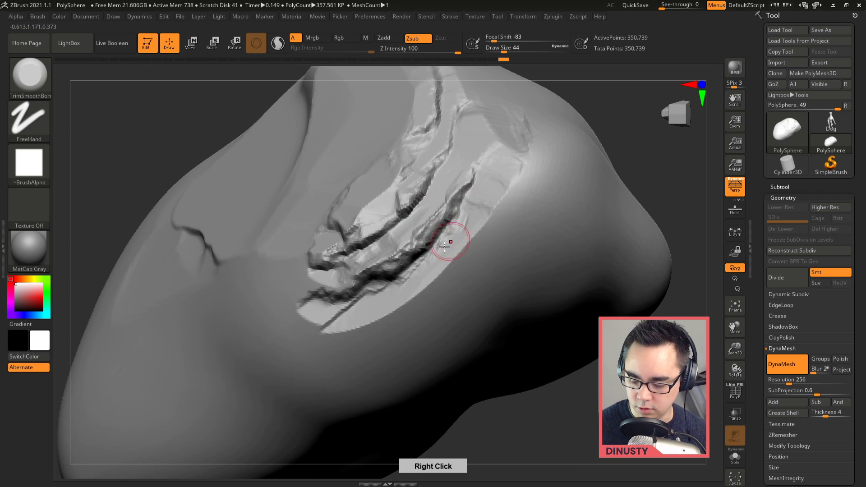
pyautogui.moveTo(459, 210); pyautogui.dragTo(411, 269)
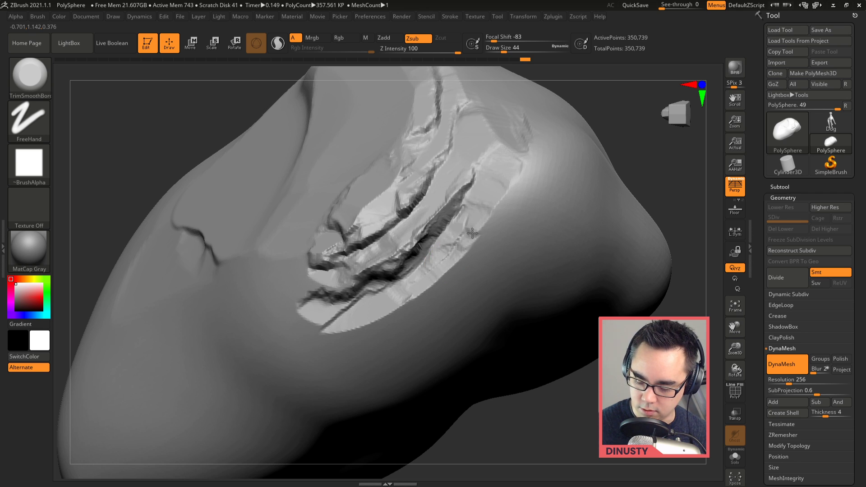
pyautogui.moveTo(470, 218); pyautogui.dragTo(386, 286, button='right')
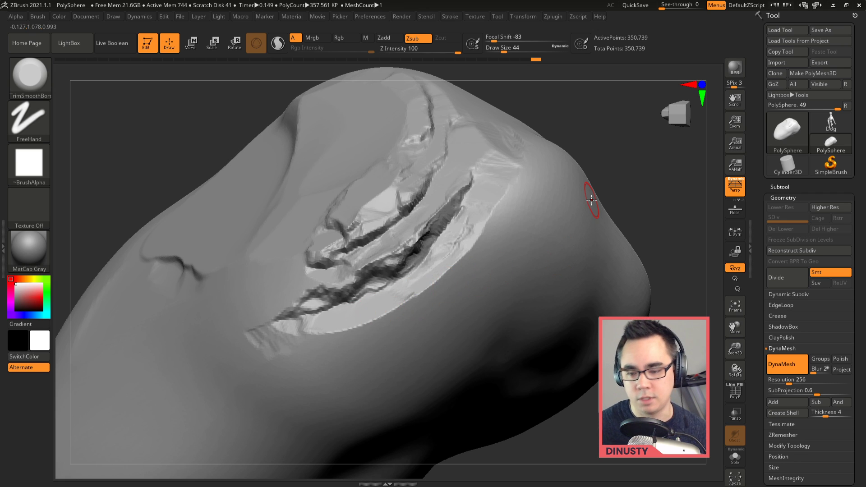
pyautogui.moveTo(426, 288); pyautogui.dragTo(368, 321)
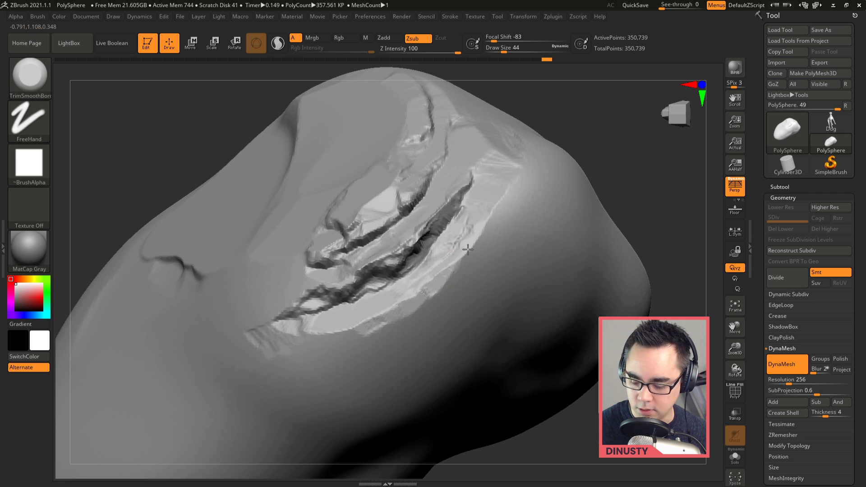
pyautogui.moveTo(467, 249); pyautogui.dragTo(408, 303)
# - Switch to the DamStandard brush
pyautogui.moveTo(450, 262)
pyautogui.mouseDown(button='right')
pyautogui.moveTo(514, 271)
pyautogui.moveTo(532, 225)
pyautogui.mouseUp(button='right')
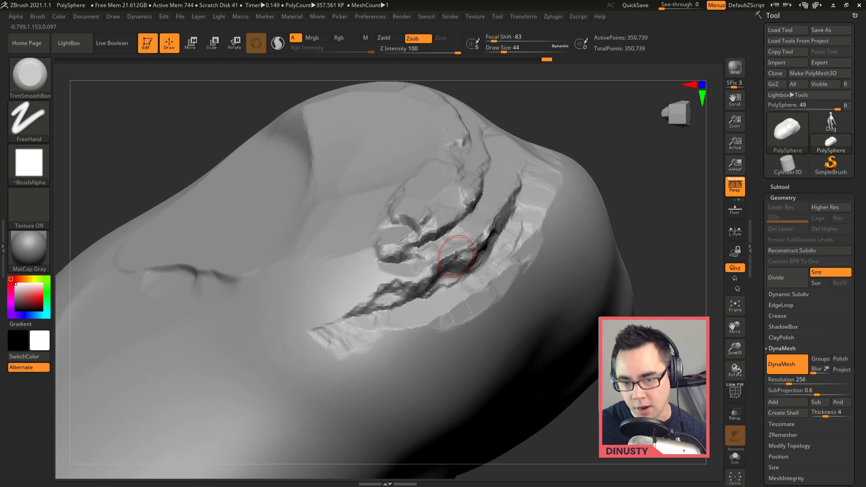
pyautogui.keyDown('alt'); pyautogui.moveTo(527, 304); pyautogui.dragTo(522, 313, button='right'); pyautogui.keyUp('alt')
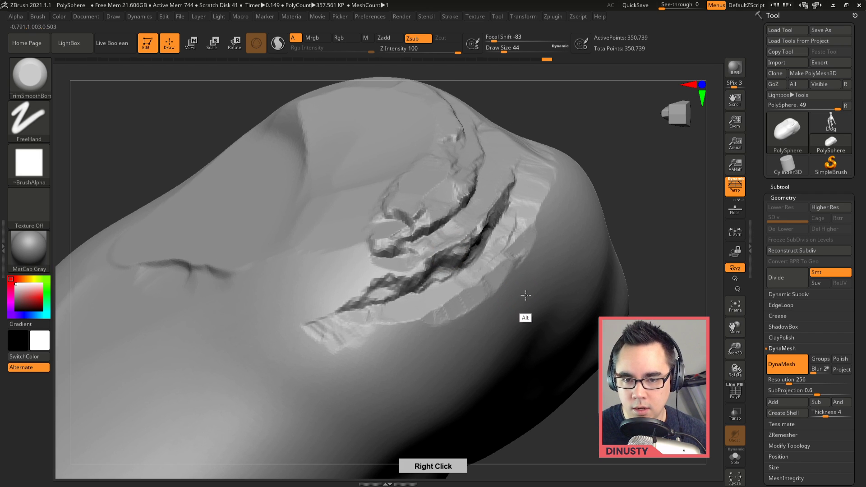
pyautogui.press('b')
pyautogui.press('d')
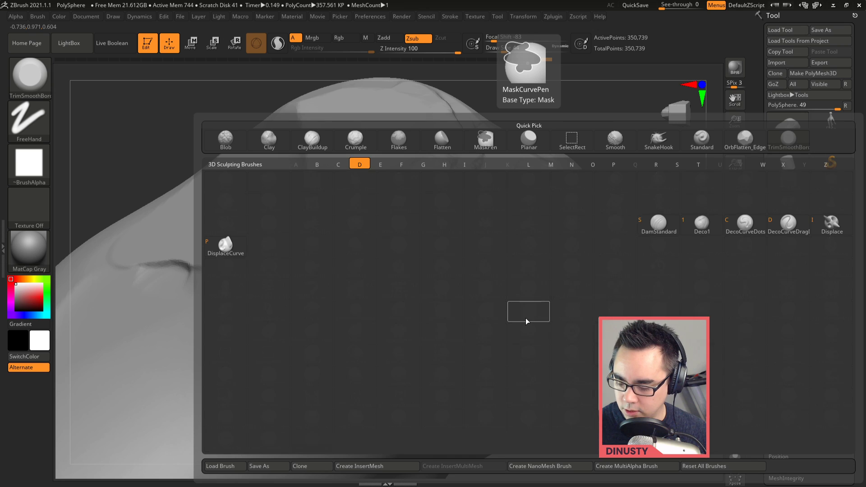
pyautogui.press('b')
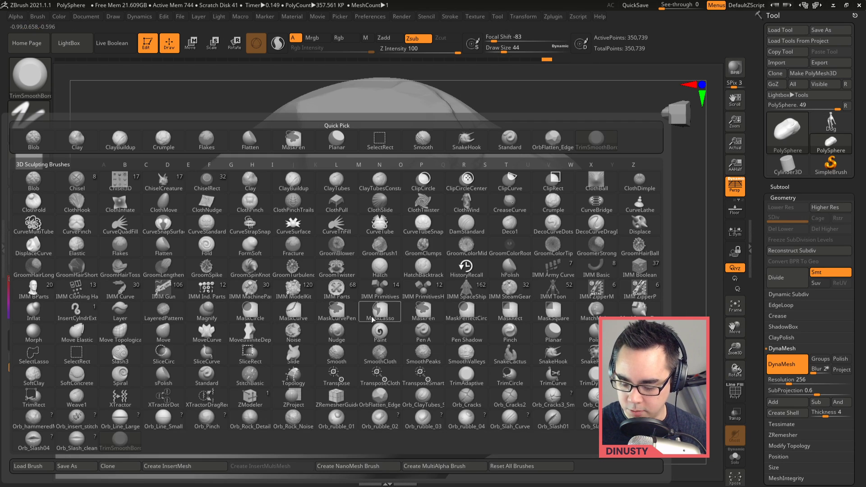
pyautogui.press('d')
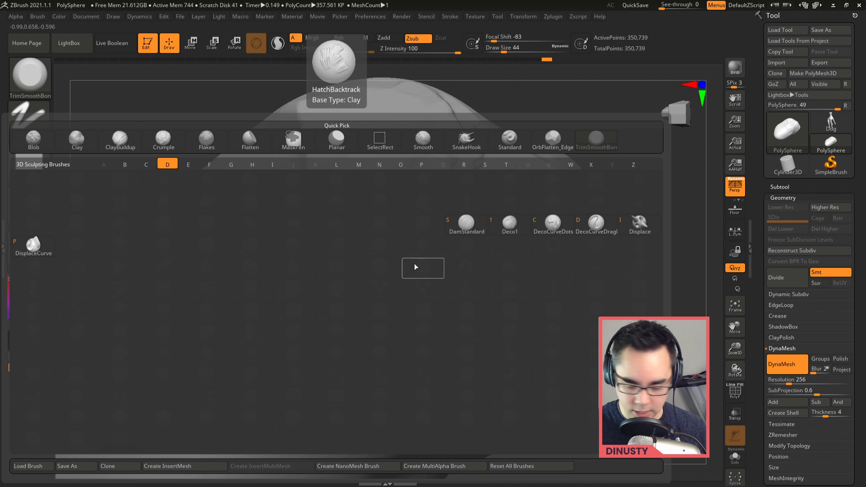
pyautogui.click(466, 224)
# - Demonstrate quick brush selection by switching between the DamStandard and Move brushes, ending on DamStandard
pyautogui.press('b')
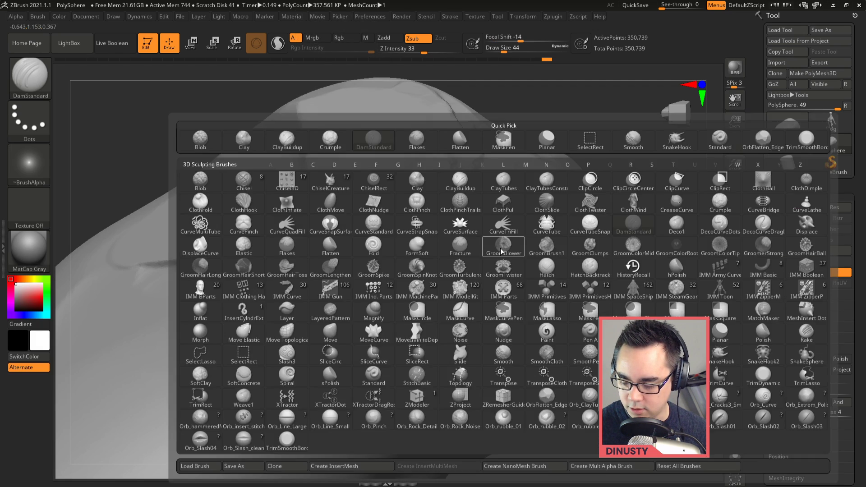
pyautogui.press('d')
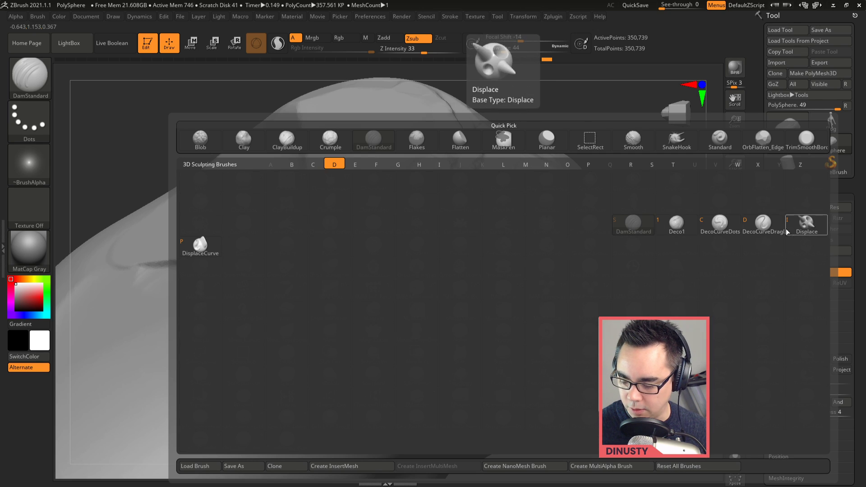
pyautogui.press('s')
pyautogui.press('b')
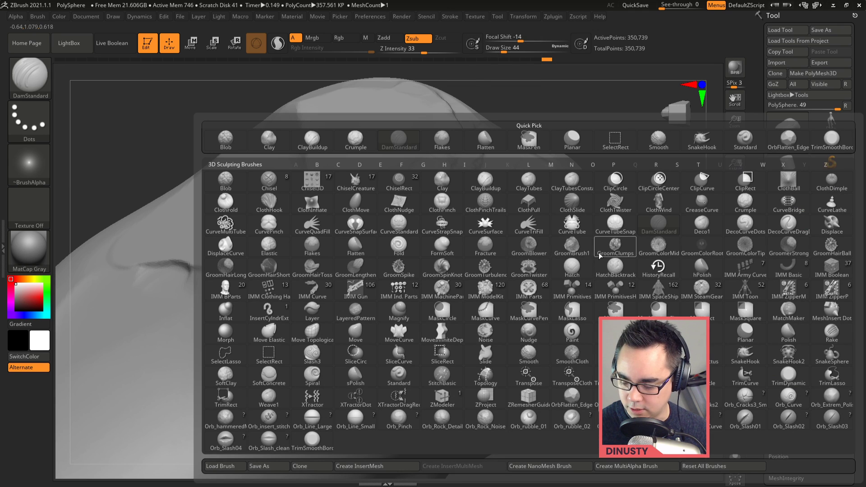
pyautogui.press('d')
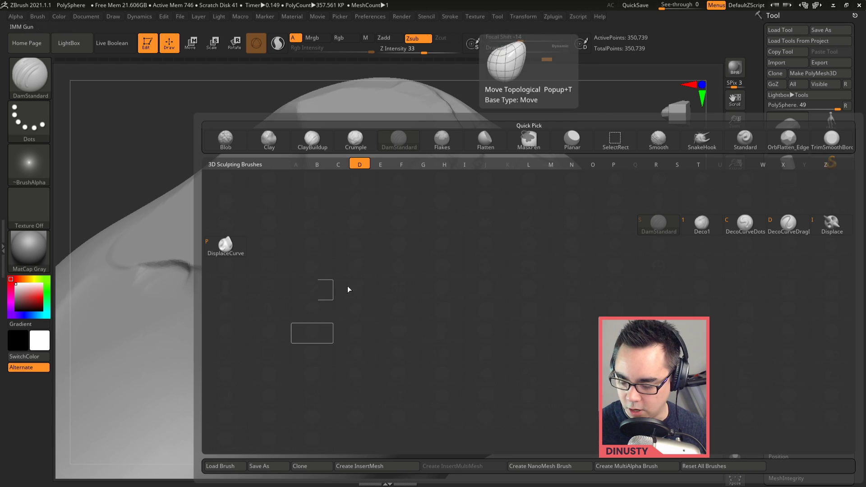
pyautogui.press('b')
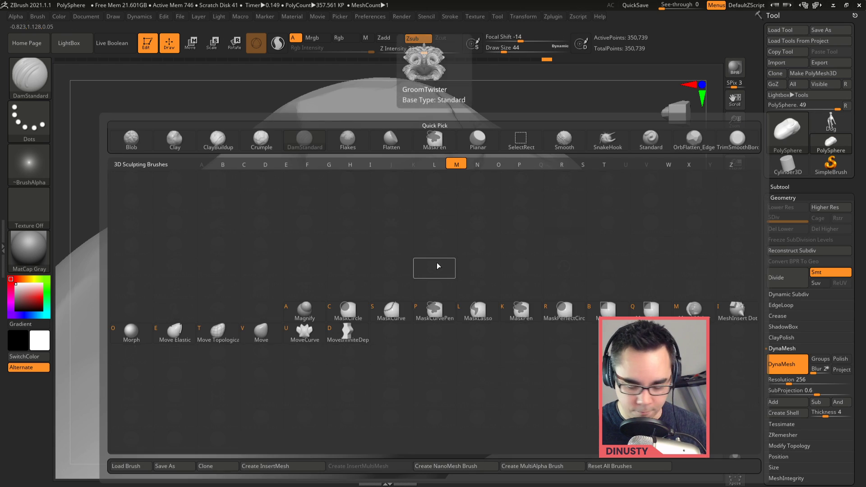
pyautogui.press('m')
pyautogui.press('v')
pyautogui.press('b')
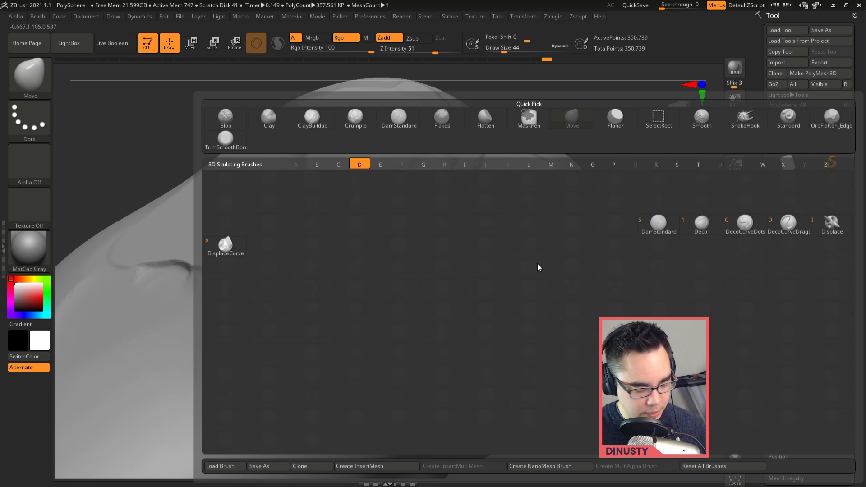
pyautogui.press('d')
pyautogui.press('s')
# - Set the DamStandard draw size to 27 and carve thin cracks trailing from the lower crack's front end, undoing stray strokes
pyautogui.moveTo(503, 288)
pyautogui.mouseDown(button='right')
pyautogui.moveTo(523, 258)
pyautogui.moveTo(485, 275)
pyautogui.mouseUp(button='right')
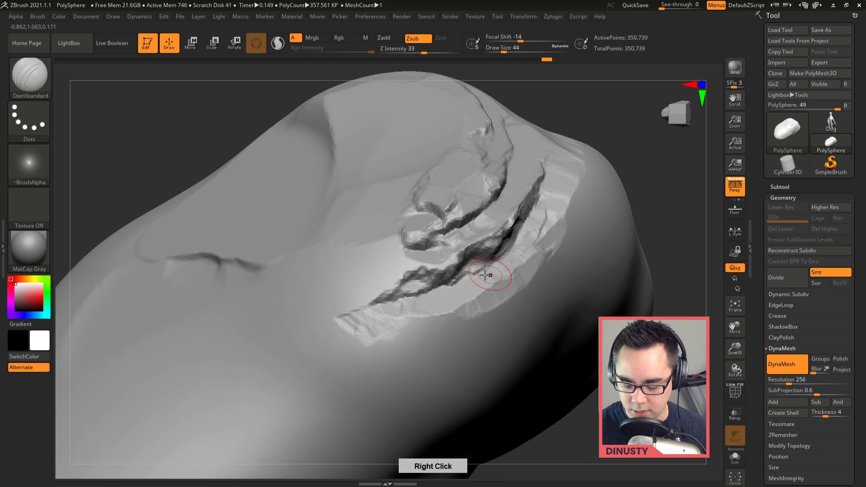
pyautogui.rightClick(532, 219)
pyautogui.moveTo(526, 233); pyautogui.dragTo(522, 233)
pyautogui.moveTo(536, 198); pyautogui.dragTo(463, 296)
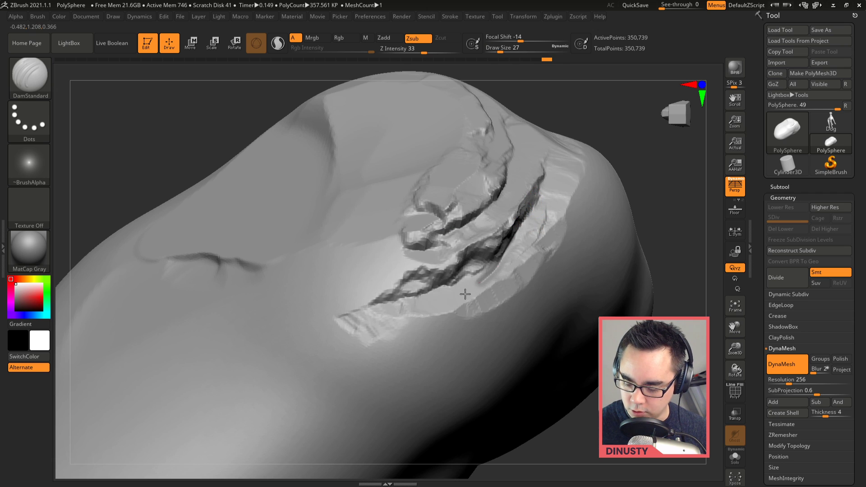
pyautogui.hotkey('ctrl', 'z')
pyautogui.moveTo(517, 235)
pyautogui.mouseDown()
pyautogui.moveTo(315, 440)
pyautogui.moveTo(273, 413)
pyautogui.mouseUp()
pyautogui.hotkey('ctrl', 'z')
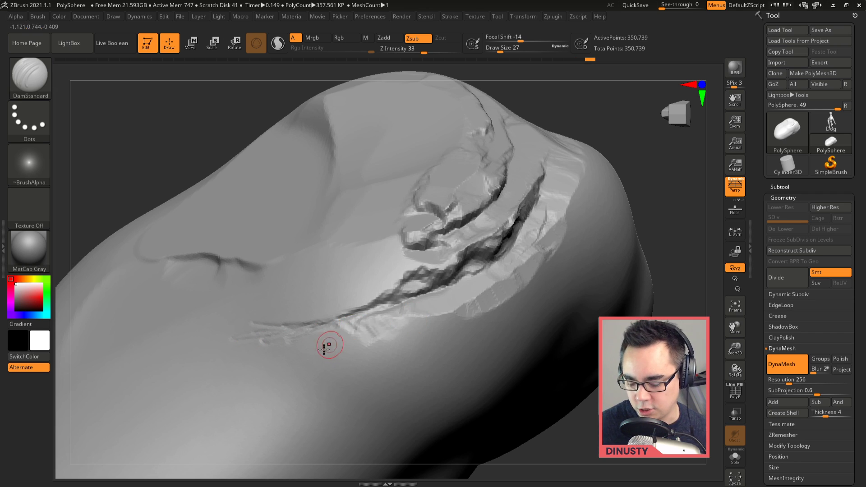
# - Switch to the Flatten brush at draw size 104 and flatten the surface around the tail of the thin cracks
pyautogui.press('b')
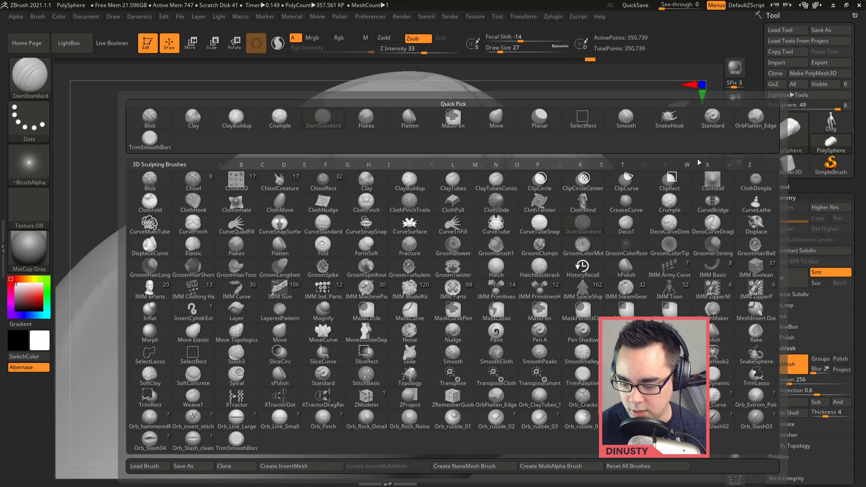
pyautogui.click(549, 127)
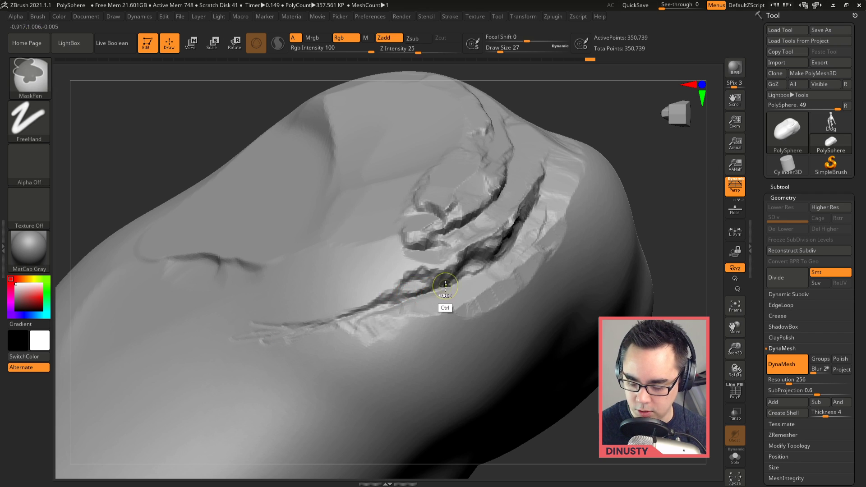
pyautogui.press('b')
pyautogui.click(419, 122)
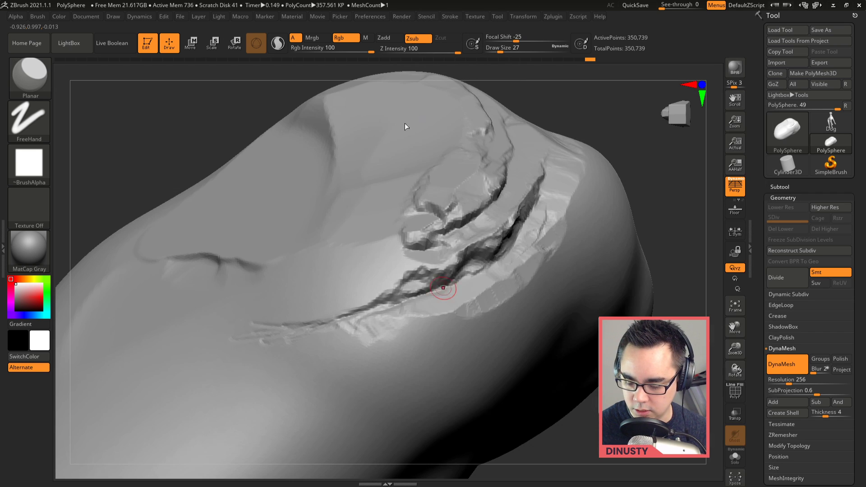
pyautogui.press('space')
pyautogui.moveTo(419, 220); pyautogui.dragTo(413, 217)
pyautogui.moveTo(402, 211); pyautogui.dragTo(412, 210)
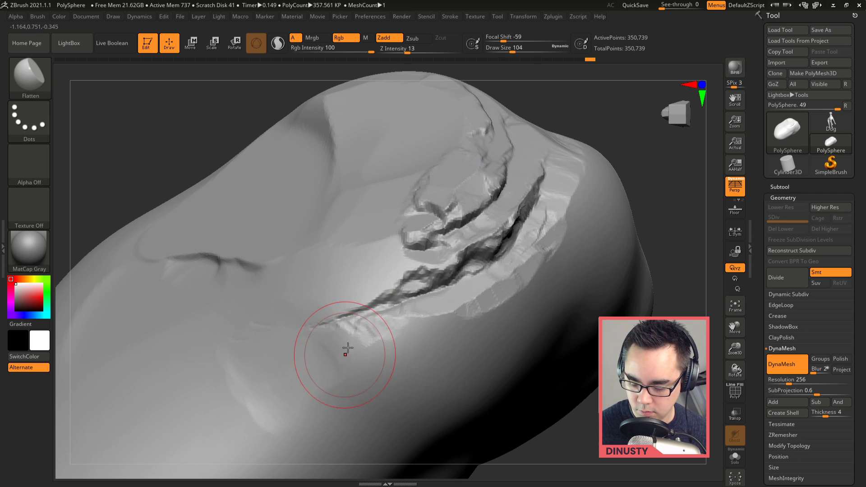
# - Set the Flatten brush's focal shift to -87 and draw size to 59, flattening the outer rim below the lower crack
pyautogui.press('space')
pyautogui.moveTo(341, 345); pyautogui.dragTo(336, 345)
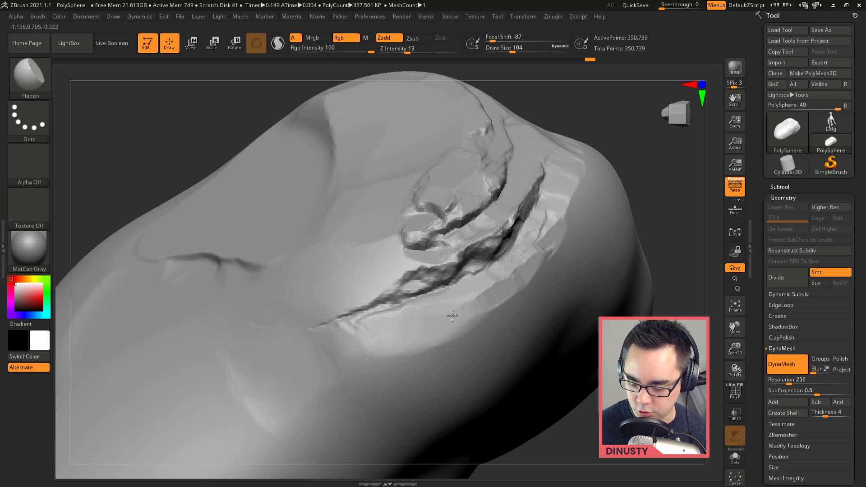
pyautogui.press('space')
pyautogui.moveTo(531, 278); pyautogui.dragTo(514, 280)
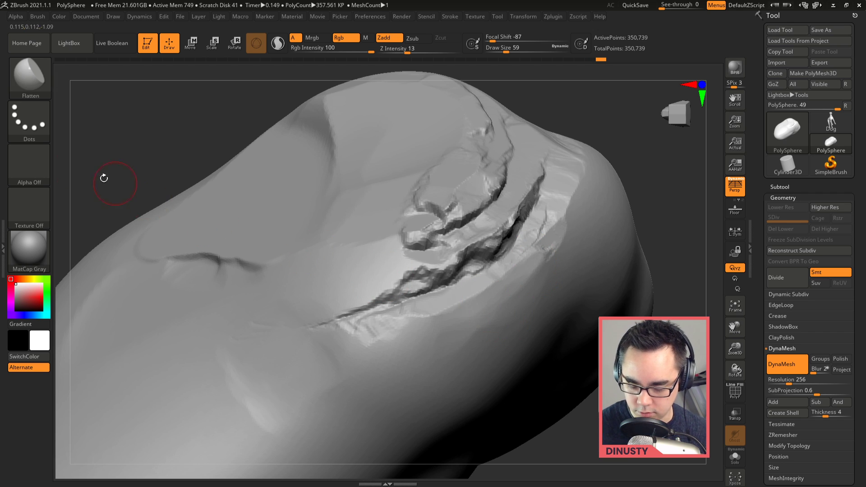
# - Flatten along the rim below the lower crack using a square alpha, and remove the alpha from the brush
pyautogui.click(29, 165)
pyautogui.click(260, 178)
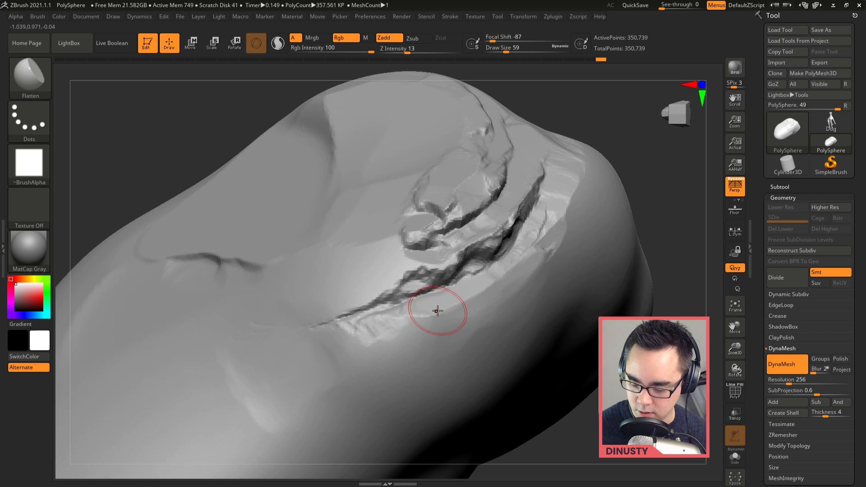
pyautogui.moveTo(437, 311); pyautogui.dragTo(506, 275)
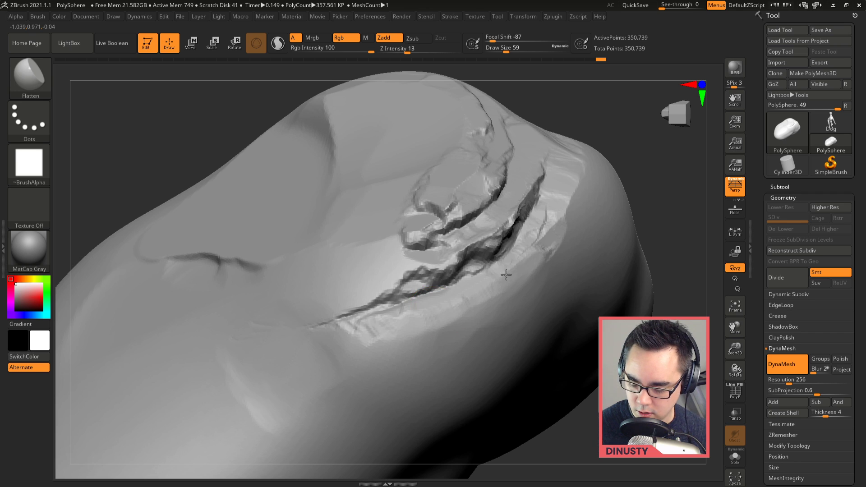
pyautogui.click(37, 167)
pyautogui.click(77, 171)
# - Switch to the Crumple brush at draw size 408 and test it on the side below the cracks, undoing the stroke
pyautogui.press('b')
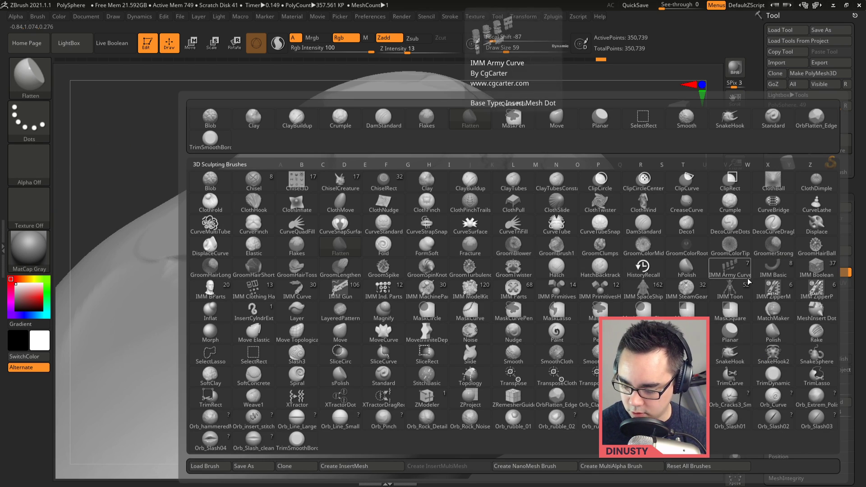
pyautogui.click(339, 118)
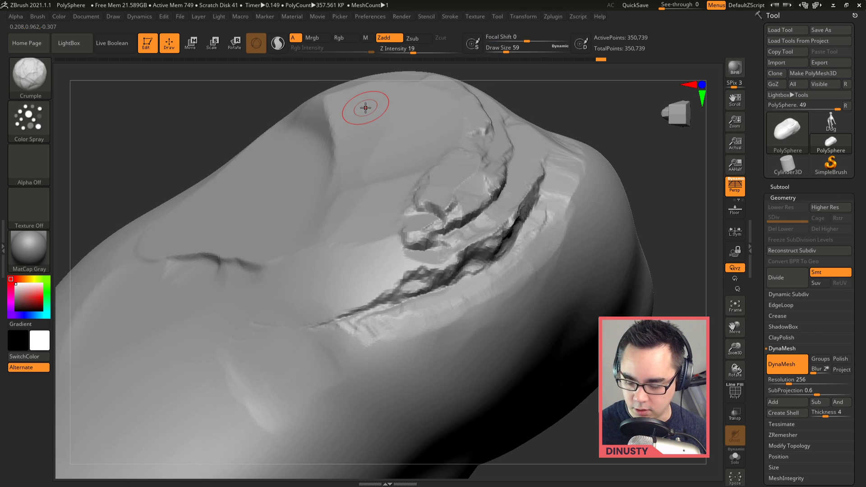
pyautogui.moveTo(523, 305)
pyautogui.mouseDown(button='right')
pyautogui.moveTo(483, 256)
pyautogui.moveTo(416, 284)
pyautogui.moveTo(464, 295)
pyautogui.moveTo(516, 249)
pyautogui.mouseUp(button='right')
pyautogui.rightClick(516, 251)
pyautogui.click(516, 253)
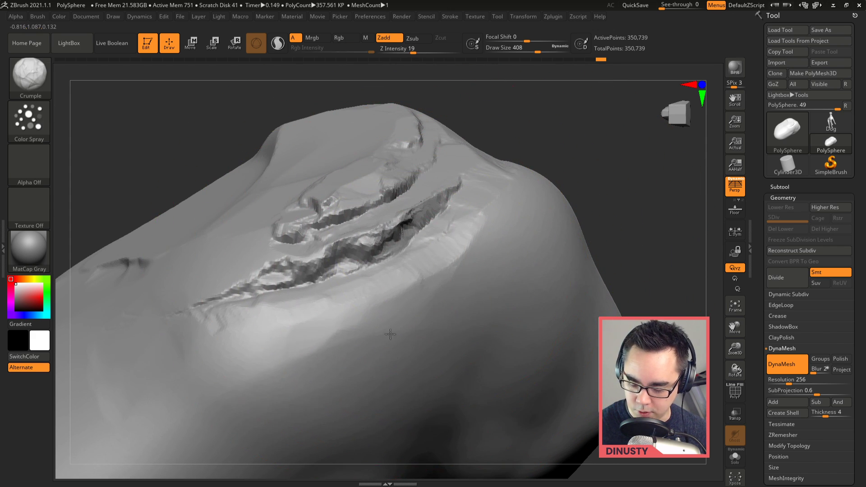
pyautogui.moveTo(423, 326)
pyautogui.mouseDown()
pyautogui.moveTo(374, 336)
pyautogui.moveTo(424, 341)
pyautogui.mouseUp()
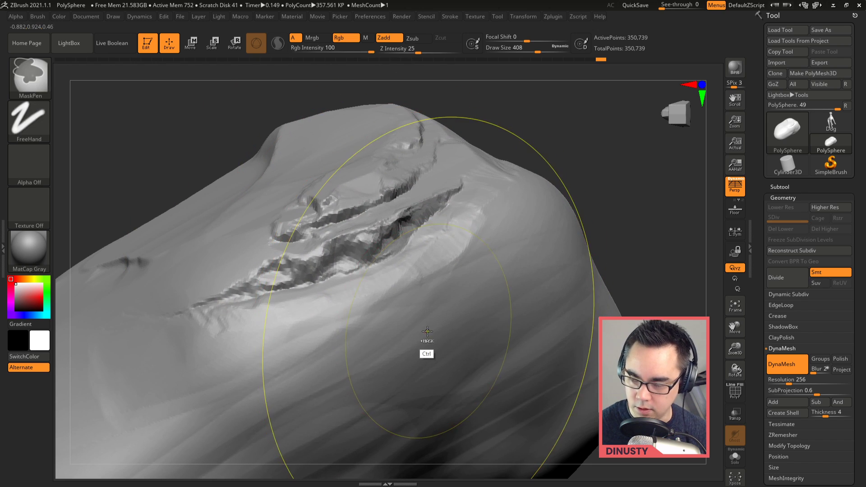
pyautogui.hotkey('ctrl', 'z')
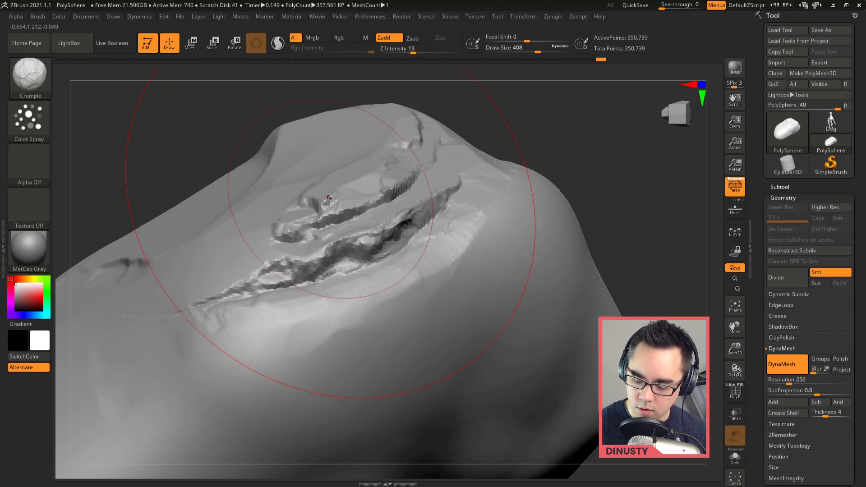
# - Texture the rock's side below the cracks with broad diagonal Crumple strokes, undoing one of them
pyautogui.moveTo(345, 270); pyautogui.dragTo(399, 323)
pyautogui.moveTo(347, 219)
pyautogui.mouseDown(button='right')
pyautogui.moveTo(410, 257)
pyautogui.moveTo(348, 209)
pyautogui.moveTo(512, 299)
pyautogui.moveTo(444, 203)
pyautogui.moveTo(529, 134)
pyautogui.mouseUp(button='right')
pyautogui.moveTo(464, 239); pyautogui.dragTo(447, 288, button='right')
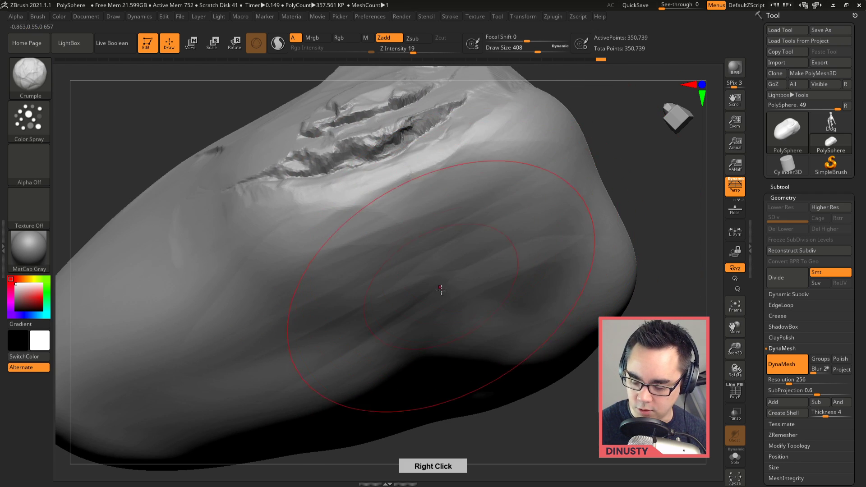
pyautogui.moveTo(423, 171); pyautogui.dragTo(361, 136)
pyautogui.hotkey('ctrl', 'z')
pyautogui.moveTo(455, 293); pyautogui.dragTo(401, 181)
pyautogui.moveTo(441, 266)
pyautogui.mouseDown(button='right')
pyautogui.moveTo(436, 230)
pyautogui.moveTo(455, 275)
pyautogui.mouseUp(button='right')
# - Switch to the ClayBuildup brush at draw size 87 and build long diagonal ridges across the side below the lowest ledge
pyautogui.press('b')
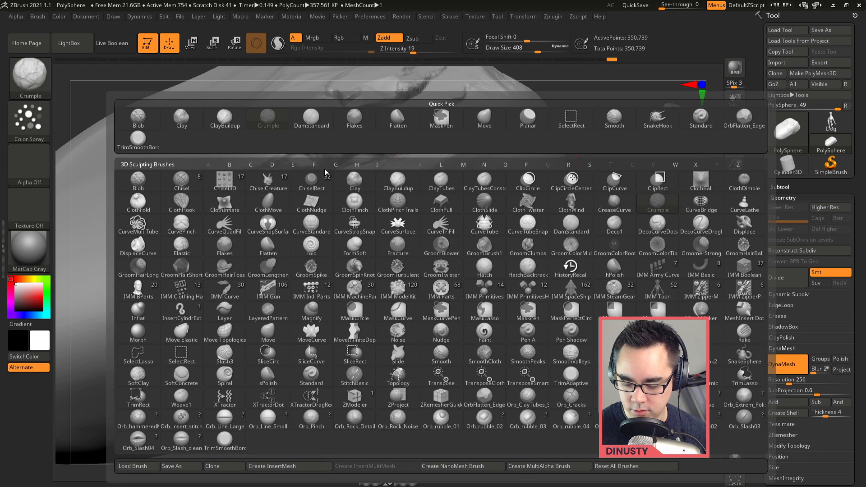
pyautogui.click(225, 119)
pyautogui.press('space')
pyautogui.moveTo(450, 216); pyautogui.dragTo(436, 216)
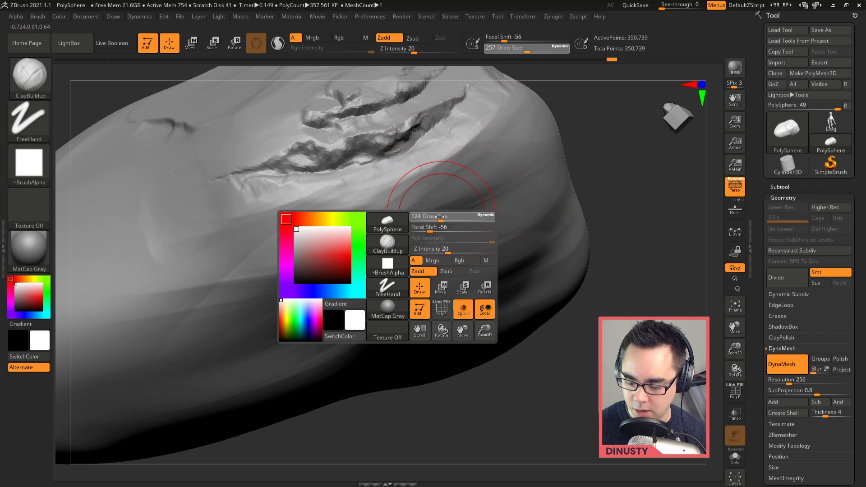
pyautogui.moveTo(281, 251); pyautogui.dragTo(481, 166)
pyautogui.moveTo(421, 216); pyautogui.dragTo(217, 285)
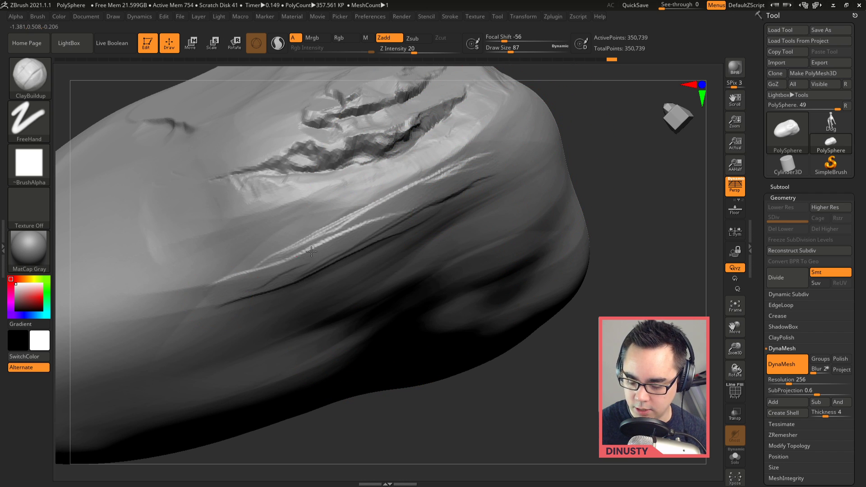
# - Add more diagonal ClayBuildup ridges lower on the side and carve grooves between them
pyautogui.moveTo(496, 216); pyautogui.dragTo(508, 176, button='right')
pyautogui.moveTo(511, 251)
pyautogui.mouseDown()
pyautogui.moveTo(392, 309)
pyautogui.moveTo(481, 253)
pyautogui.moveTo(372, 283)
pyautogui.moveTo(487, 232)
pyautogui.mouseUp()
pyautogui.keyDown('alt'); pyautogui.moveTo(489, 210); pyautogui.dragTo(279, 289); pyautogui.keyUp('alt')
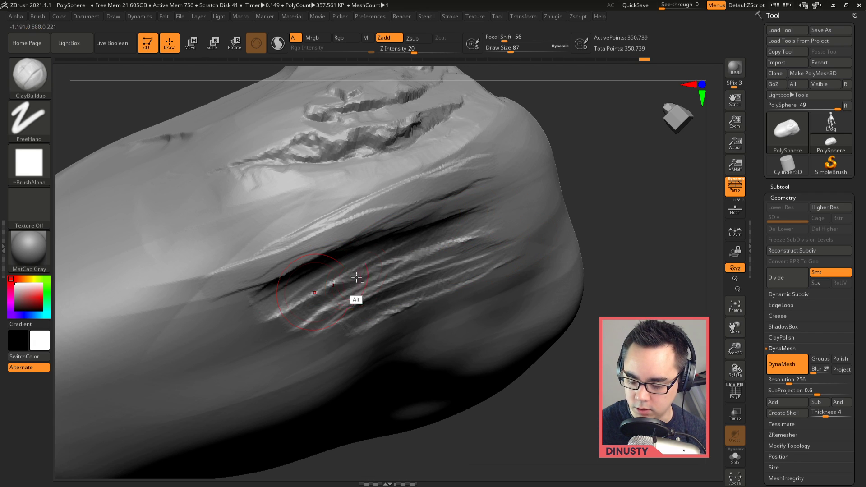
pyautogui.keyDown('alt'); pyautogui.moveTo(355, 277); pyautogui.dragTo(239, 311); pyautogui.keyUp('alt')
# - Remesh the rock with DynaMesh and carve another diagonal ClayBuildup groove through the side ridges
pyautogui.keyDown('ctrl'); pyautogui.moveTo(620, 233); pyautogui.dragTo(628, 266); pyautogui.keyUp('ctrl')
pyautogui.moveTo(550, 306); pyautogui.dragTo(536, 282, button='right')
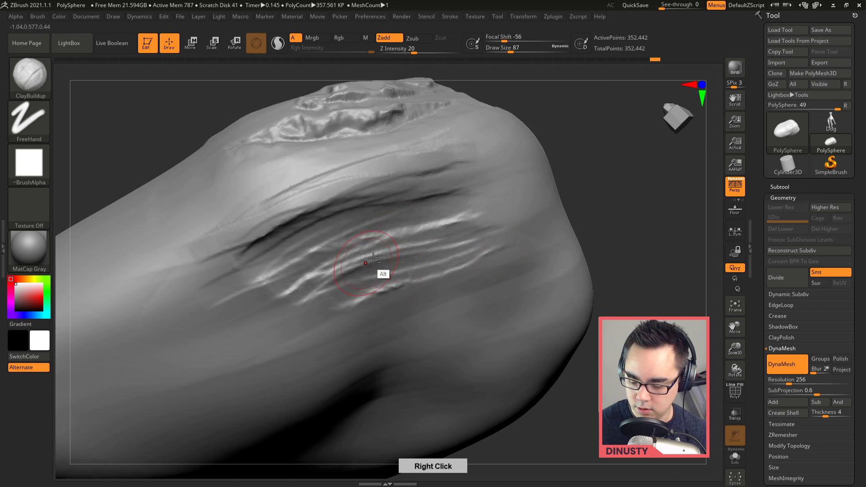
pyautogui.keyDown('alt'); pyautogui.moveTo(378, 269); pyautogui.dragTo(228, 313); pyautogui.keyUp('alt')
# - Try the Planar brush on the grooves in the rock's side, undoing both strokes
pyautogui.press('b')
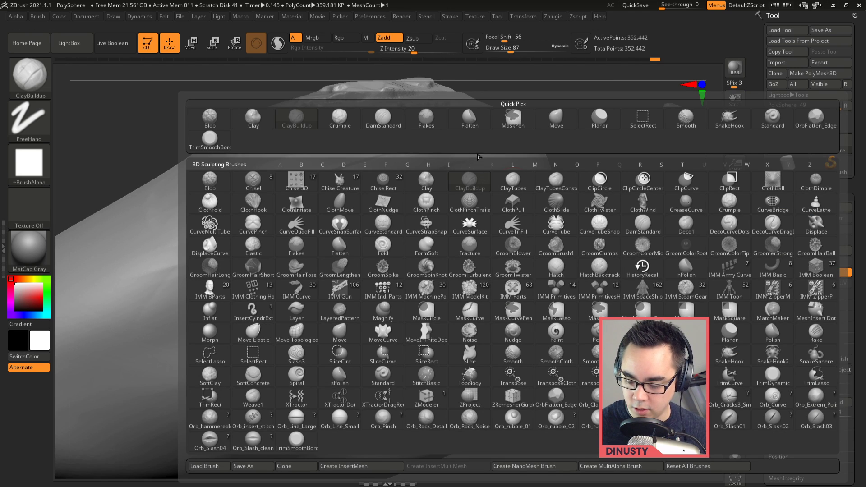
pyautogui.press('p')
pyautogui.press('l')
pyautogui.moveTo(288, 237)
pyautogui.mouseDown()
pyautogui.moveTo(344, 202)
pyautogui.moveTo(266, 239)
pyautogui.moveTo(347, 198)
pyautogui.moveTo(327, 204)
pyautogui.mouseUp()
pyautogui.hotkey('ctrl', 'z')
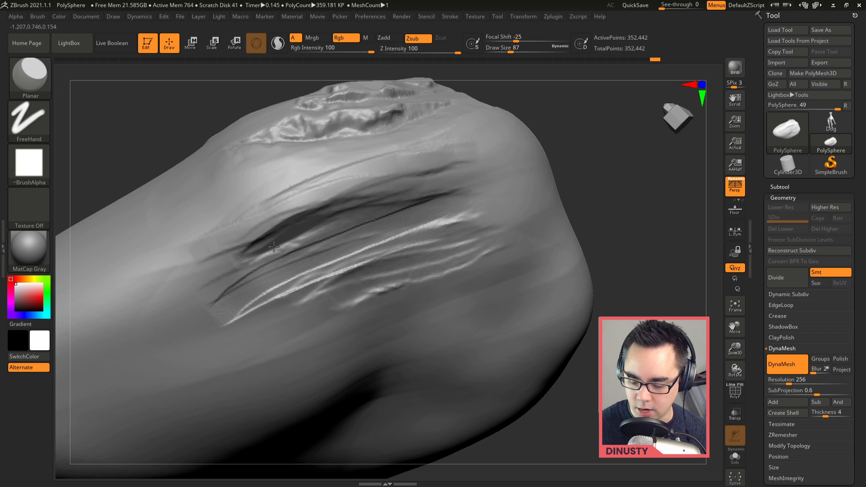
pyautogui.moveTo(274, 247)
pyautogui.mouseDown()
pyautogui.moveTo(190, 302)
pyautogui.moveTo(353, 237)
pyautogui.mouseUp()
pyautogui.hotkey('ctrl', 'z')
pyautogui.press('v')
pyautogui.press('b')
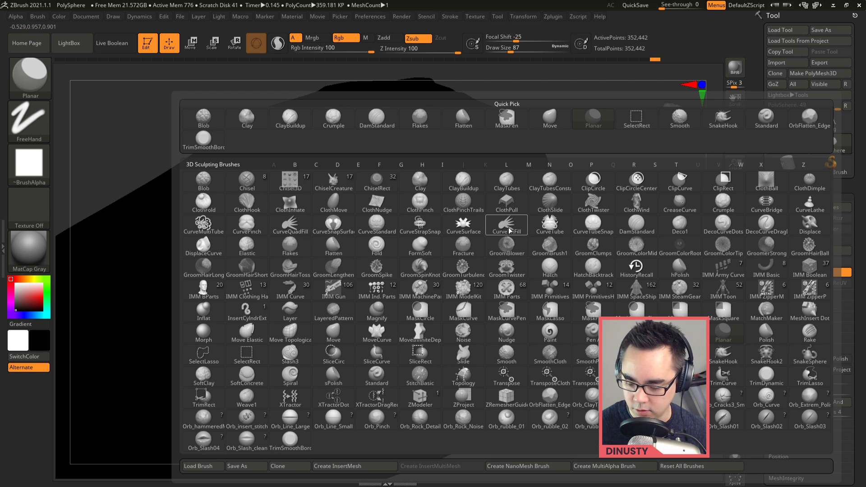
pyautogui.press('Escape')
pyautogui.press('v')
# - Switch to the OrbFlatten_Edge brush and flatten the middle of the side ridges and the groove above them into planes
pyautogui.press('b')
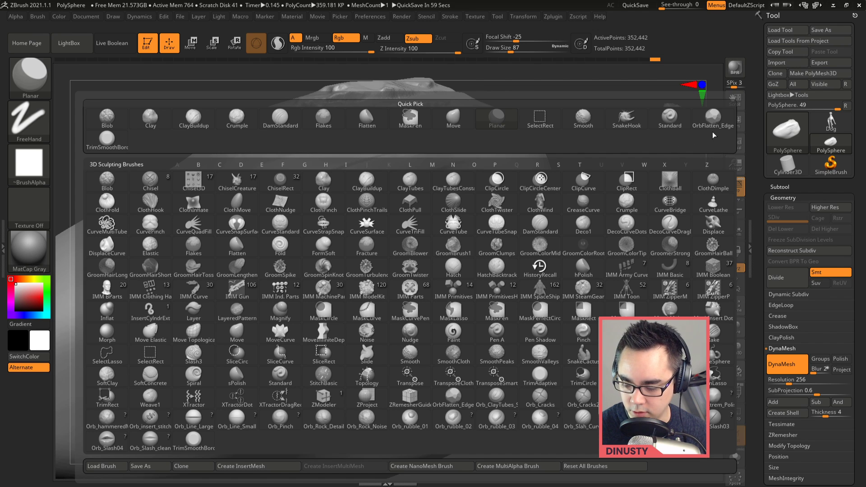
pyautogui.click(719, 116)
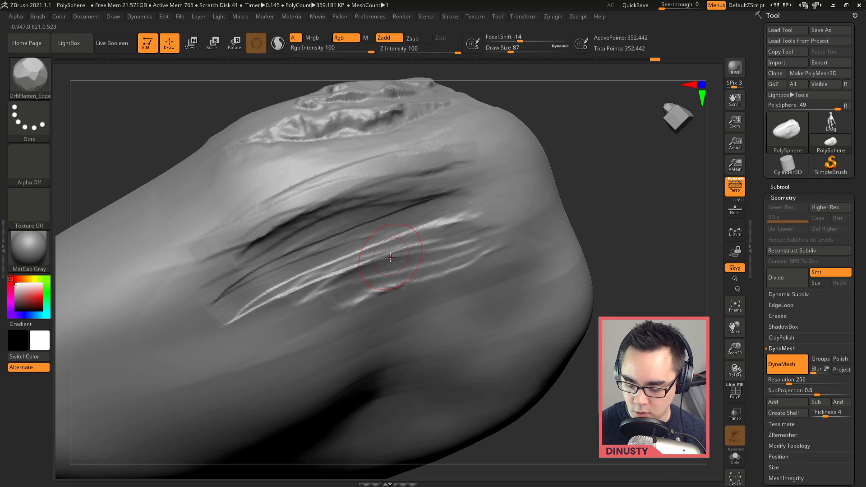
pyautogui.moveTo(390, 256)
pyautogui.mouseDown()
pyautogui.moveTo(361, 261)
pyautogui.moveTo(374, 233)
pyautogui.mouseUp()
pyautogui.moveTo(412, 188)
pyautogui.mouseDown()
pyautogui.moveTo(329, 212)
pyautogui.moveTo(275, 246)
pyautogui.moveTo(316, 253)
pyautogui.moveTo(431, 189)
pyautogui.moveTo(383, 229)
pyautogui.moveTo(324, 233)
pyautogui.moveTo(326, 222)
pyautogui.mouseUp()
# - Reduce the OrbFlatten_Edge draw size to 65 and flatten finer planes along the side's upper groove and its ends
pyautogui.press('space')
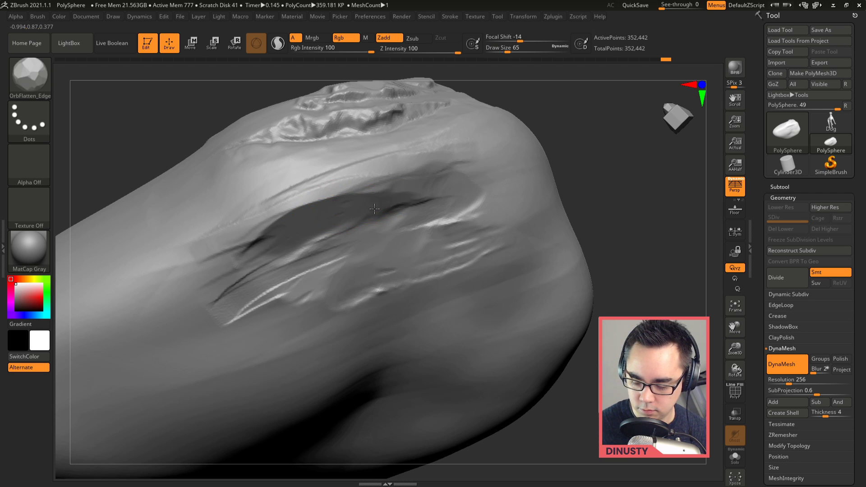
pyautogui.moveTo(243, 254); pyautogui.dragTo(184, 274)
pyautogui.moveTo(431, 197); pyautogui.dragTo(347, 243)
pyautogui.moveTo(396, 222); pyautogui.dragTo(402, 208, button='right')
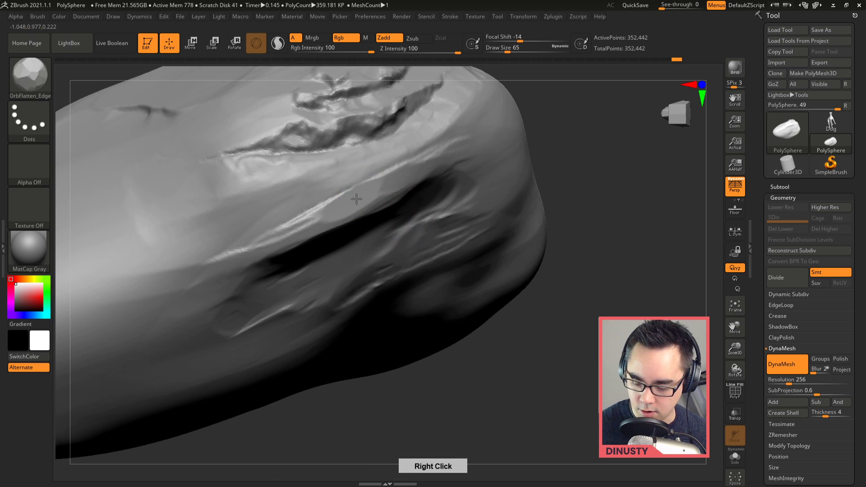
# - Set Rgb Intensity to 0 and the OrbFlatten_Edge draw size to 172, and flatten the wall above the side's upper groove into planes
pyautogui.moveTo(356, 199); pyautogui.dragTo(272, 242)
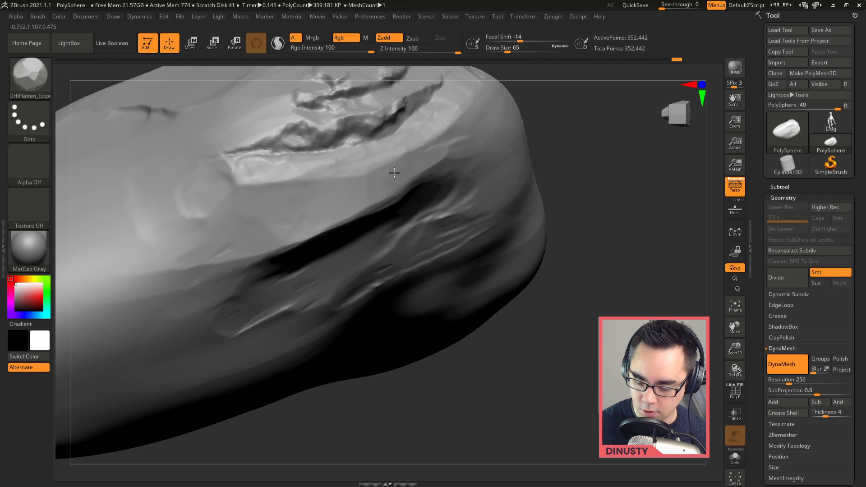
pyautogui.press('space')
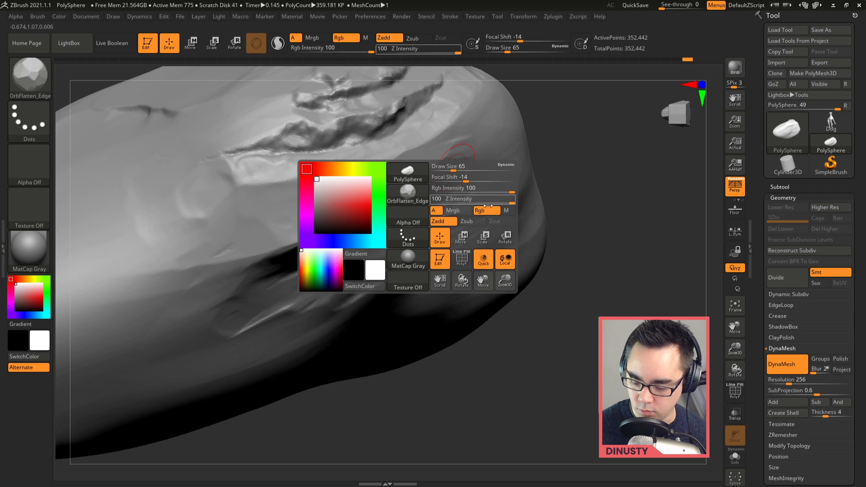
pyautogui.moveTo(495, 194); pyautogui.dragTo(429, 194)
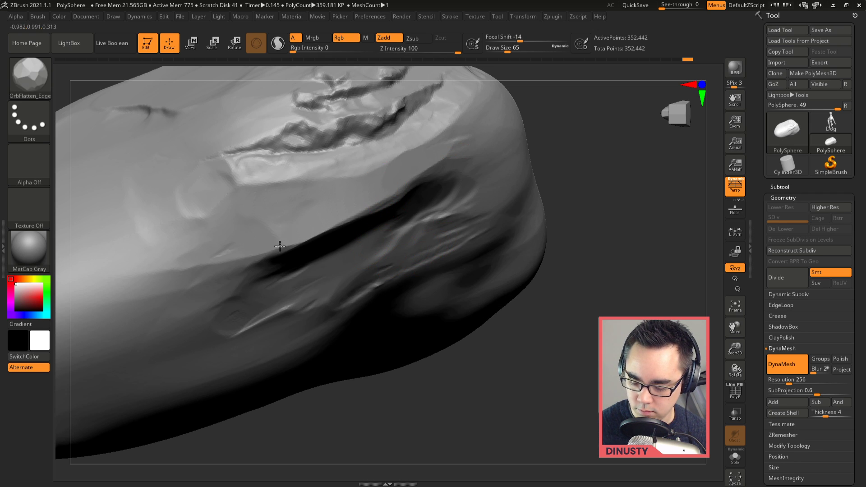
pyautogui.press('space')
pyautogui.moveTo(288, 209); pyautogui.dragTo(333, 209)
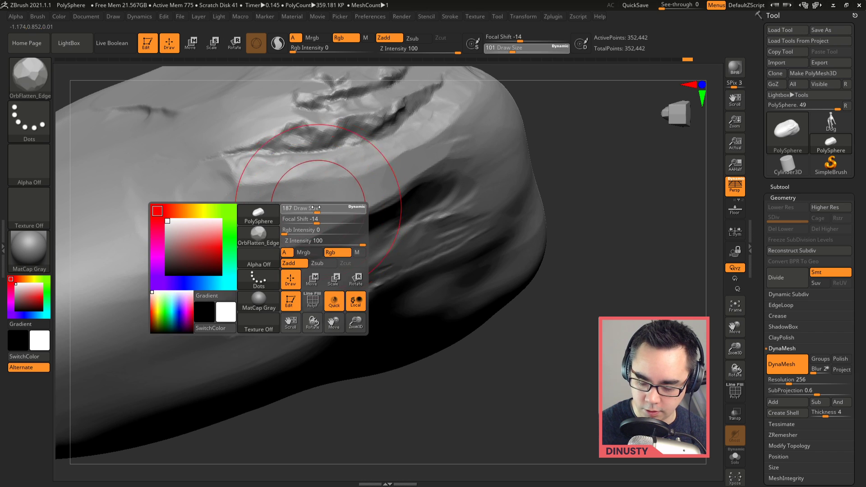
pyautogui.moveTo(265, 216); pyautogui.dragTo(352, 205)
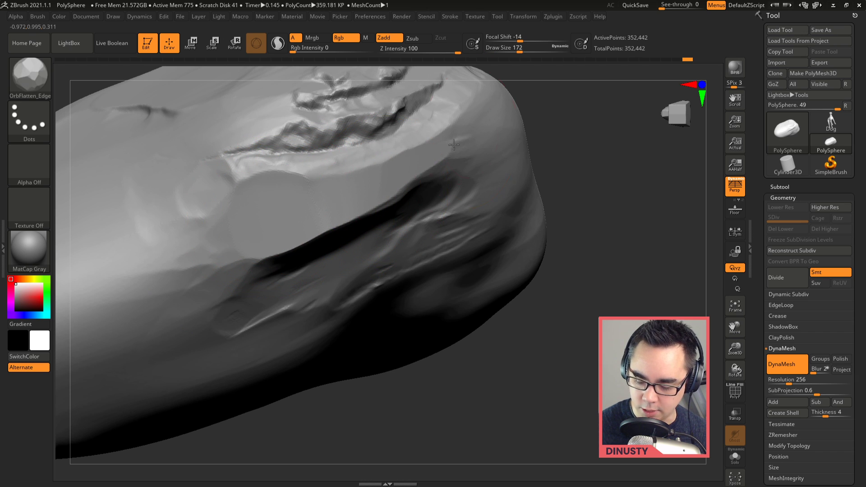
# - Flatten the diagonal ridges below the upper groove and carve a broad plane from the lower side toward the rock's end
pyautogui.moveTo(453, 145); pyautogui.dragTo(454, 134, button='right')
pyautogui.moveTo(383, 226)
pyautogui.mouseDown()
pyautogui.moveTo(311, 255)
pyautogui.moveTo(383, 205)
pyautogui.moveTo(273, 274)
pyautogui.mouseUp()
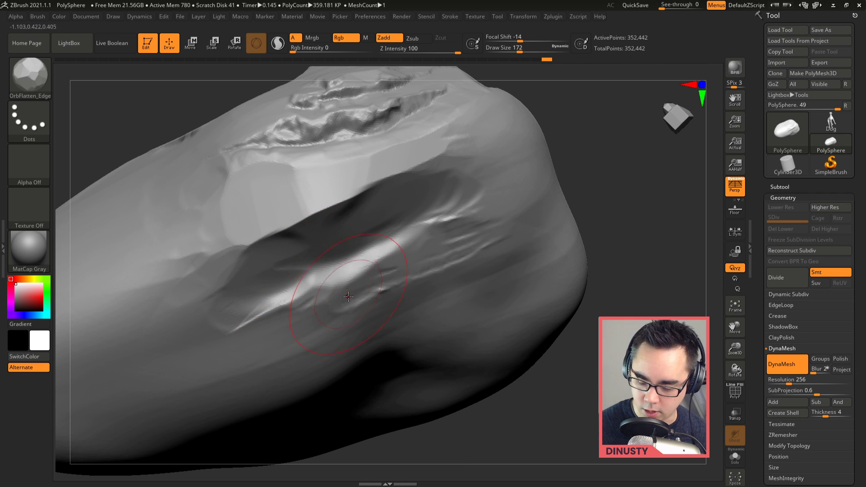
pyautogui.keyDown('alt'); pyautogui.moveTo(342, 287); pyautogui.dragTo(408, 244); pyautogui.keyUp('alt')
pyautogui.hotkey('ctrl', 'z')
pyautogui.moveTo(373, 297)
pyautogui.keyDown('alt'); pyautogui.mouseDown()
pyautogui.moveTo(417, 266)
pyautogui.moveTo(445, 274)
pyautogui.moveTo(435, 281)
pyautogui.mouseUp(); pyautogui.keyUp('alt')
pyautogui.moveTo(383, 333)
pyautogui.mouseDown()
pyautogui.moveTo(371, 339)
pyautogui.moveTo(465, 286)
pyautogui.moveTo(383, 332)
pyautogui.moveTo(528, 229)
pyautogui.moveTo(535, 208)
pyautogui.mouseUp()
pyautogui.rightClick(537, 210)
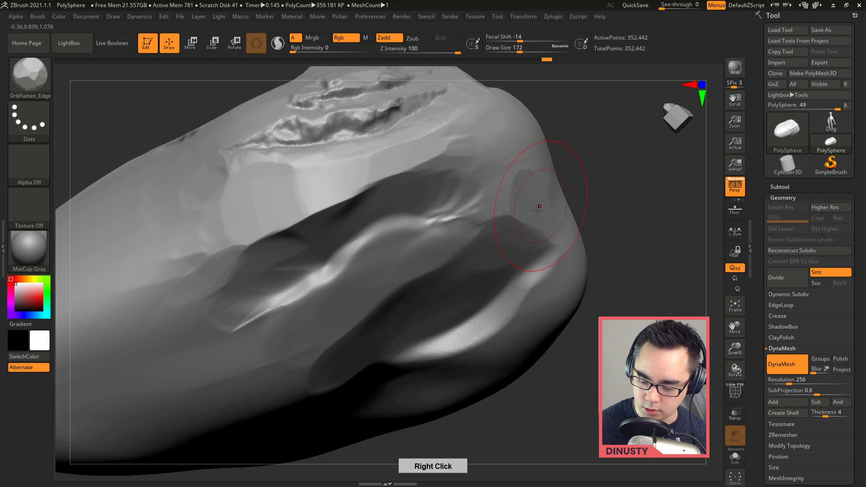
# - Flatten the corner where the side's upper wall meets the rock's rounded end into several angular planes
pyautogui.moveTo(537, 211)
pyautogui.mouseDown(button='right')
pyautogui.moveTo(437, 262)
pyautogui.moveTo(360, 190)
pyautogui.mouseUp(button='right')
pyautogui.moveTo(401, 181); pyautogui.dragTo(402, 186)
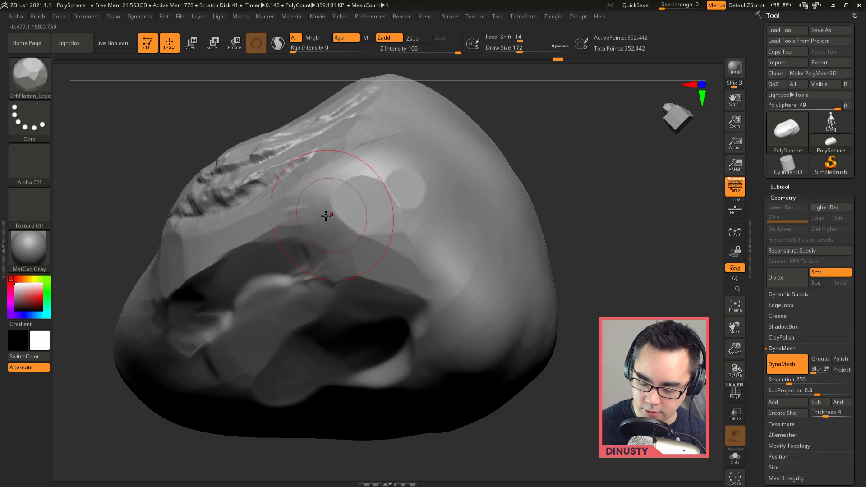
pyautogui.moveTo(326, 214); pyautogui.dragTo(383, 159)
pyautogui.moveTo(397, 163); pyautogui.dragTo(510, 180, button='right')
pyautogui.moveTo(324, 186)
pyautogui.mouseDown()
pyautogui.moveTo(293, 215)
pyautogui.moveTo(333, 182)
pyautogui.mouseUp()
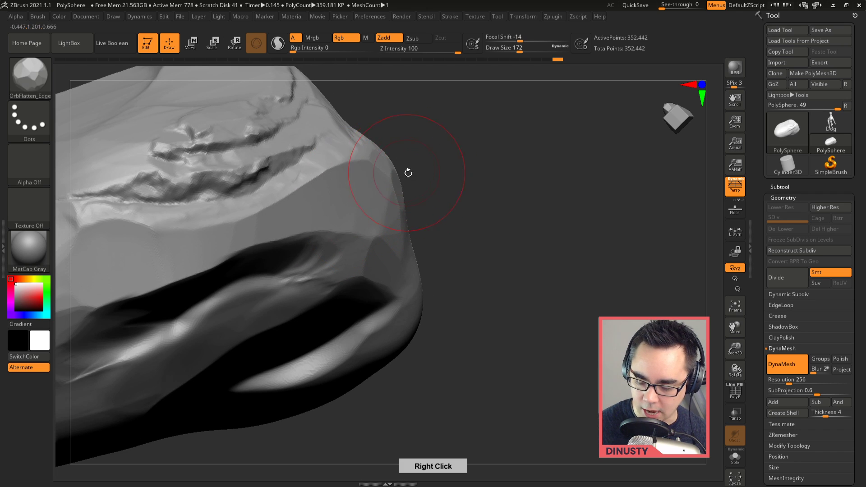
pyautogui.moveTo(407, 172); pyautogui.dragTo(456, 175, button='right')
pyautogui.moveTo(387, 185)
pyautogui.mouseDown()
pyautogui.moveTo(396, 142)
pyautogui.moveTo(431, 211)
pyautogui.moveTo(434, 158)
pyautogui.mouseUp()
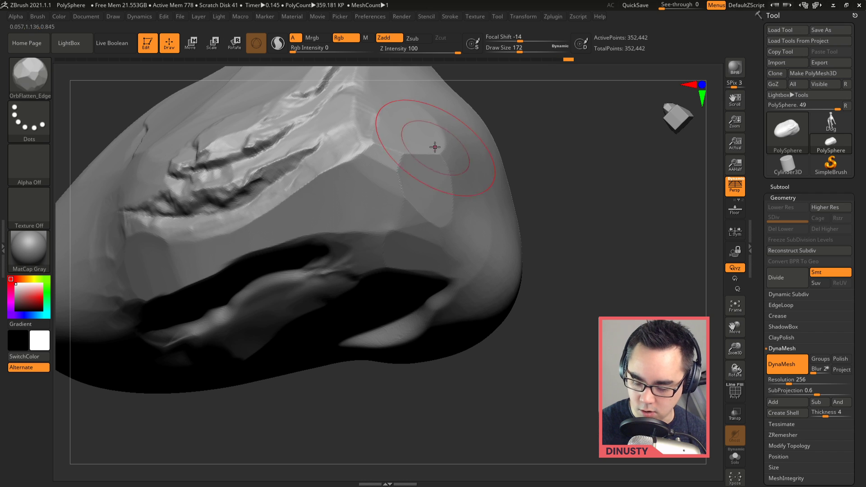
pyautogui.moveTo(436, 145); pyautogui.dragTo(346, 210, button='right')
pyautogui.moveTo(347, 207); pyautogui.dragTo(387, 227)
# - Flatten the hollow in the lower side and build up two raised planes within and below it with inverted OrbFlatten_Edge strokes
pyautogui.moveTo(420, 290)
pyautogui.mouseDown(button='right')
pyautogui.moveTo(399, 289)
pyautogui.moveTo(419, 216)
pyautogui.mouseUp(button='right')
pyautogui.moveTo(294, 295); pyautogui.dragTo(296, 263)
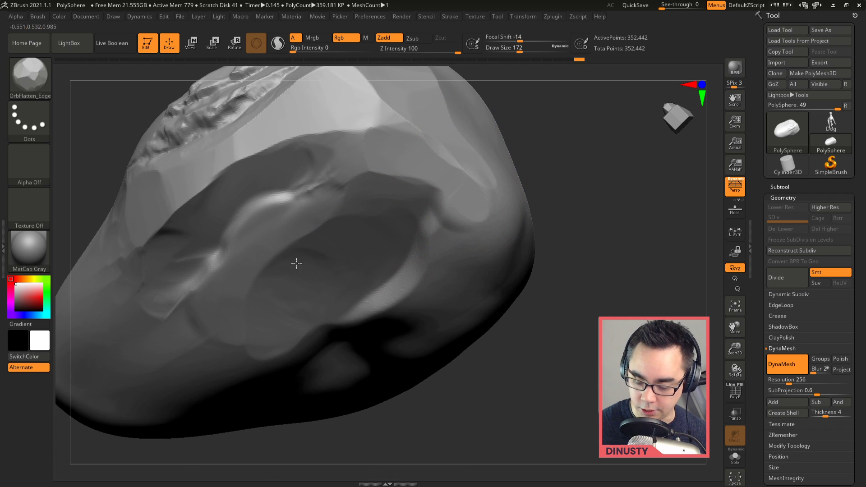
pyautogui.moveTo(268, 226)
pyautogui.mouseDown()
pyautogui.moveTo(324, 190)
pyautogui.moveTo(255, 207)
pyautogui.moveTo(308, 205)
pyautogui.mouseUp()
pyautogui.moveTo(274, 231)
pyautogui.keyDown('alt'); pyautogui.mouseDown()
pyautogui.moveTo(316, 231)
pyautogui.moveTo(325, 244)
pyautogui.moveTo(413, 227)
pyautogui.mouseUp(); pyautogui.keyUp('alt')
pyautogui.moveTo(413, 226); pyautogui.dragTo(406, 239, button='right')
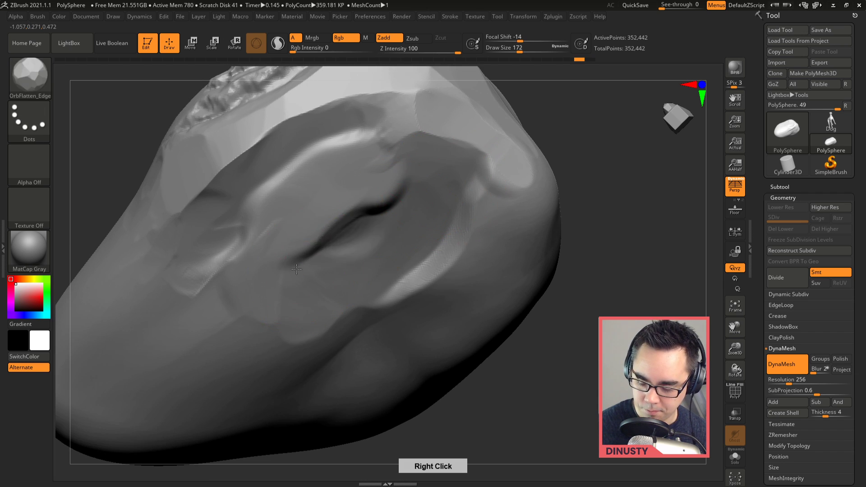
pyautogui.keyDown('alt'); pyautogui.moveTo(361, 289); pyautogui.dragTo(490, 213); pyautogui.keyUp('alt')
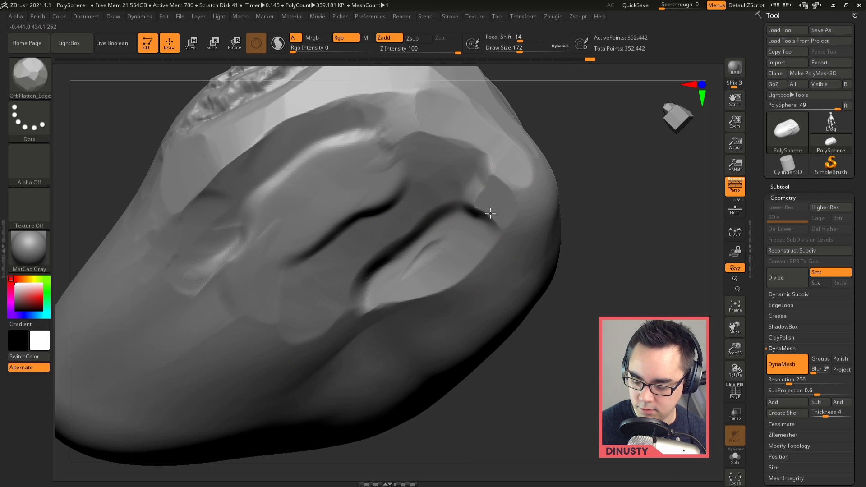
# - Flatten the rock's rounded end into broad planes beside the cracked ledges and across the crease below
pyautogui.moveTo(513, 170)
pyautogui.mouseDown(button='right')
pyautogui.moveTo(504, 218)
pyautogui.moveTo(451, 213)
pyautogui.moveTo(506, 189)
pyautogui.moveTo(461, 221)
pyautogui.moveTo(408, 135)
pyautogui.mouseUp(button='right')
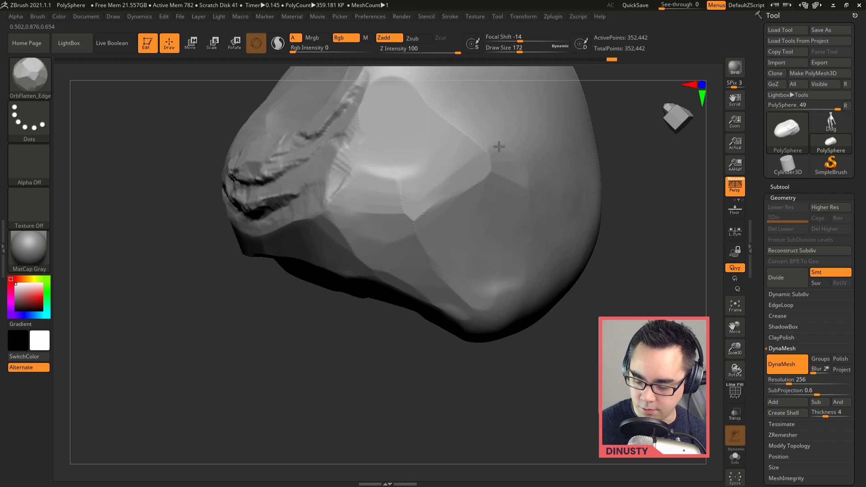
pyautogui.moveTo(499, 157); pyautogui.dragTo(454, 196, button='right')
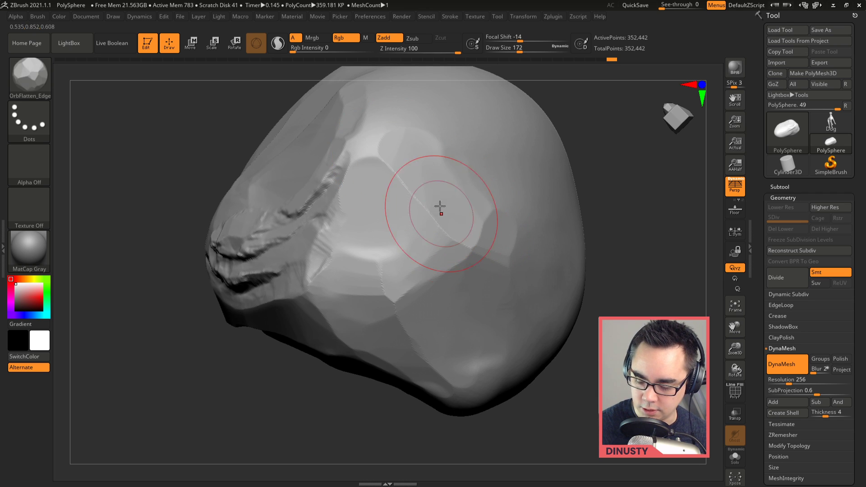
pyautogui.moveTo(369, 147)
pyautogui.mouseDown()
pyautogui.moveTo(376, 149)
pyautogui.moveTo(355, 150)
pyautogui.moveTo(440, 201)
pyautogui.moveTo(474, 299)
pyautogui.moveTo(495, 254)
pyautogui.mouseUp()
# - Reduce the OrbFlatten_Edge draw size to 80 and cut smaller facets along the crease between the end planes
pyautogui.press('space')
pyautogui.moveTo(463, 274); pyautogui.dragTo(457, 286)
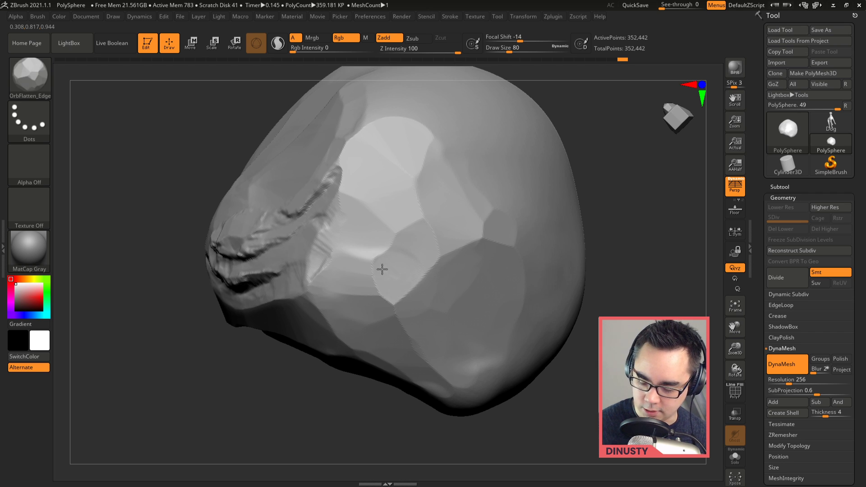
pyautogui.moveTo(382, 269); pyautogui.dragTo(411, 284)
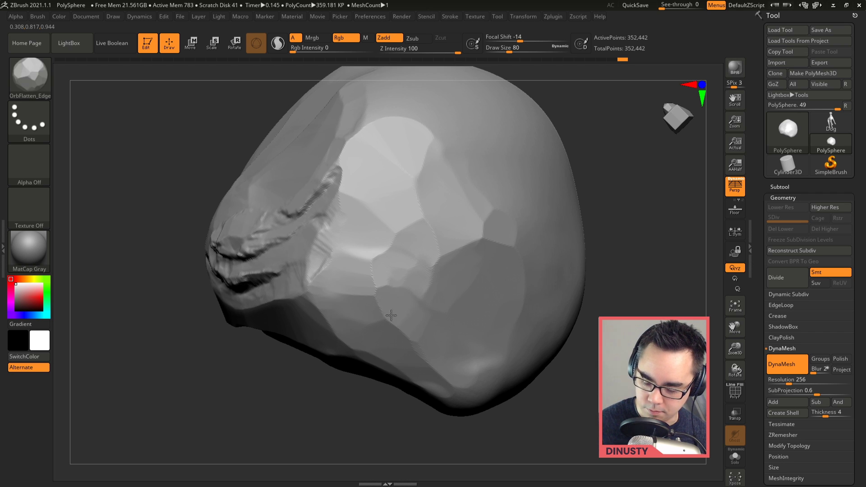
# - Switch to the Orb_Rock_Detail brush and stamp subtle surface detail across the flat planes on the rock's end, undoing the first stamp
pyautogui.moveTo(456, 263); pyautogui.dragTo(470, 236, button='right')
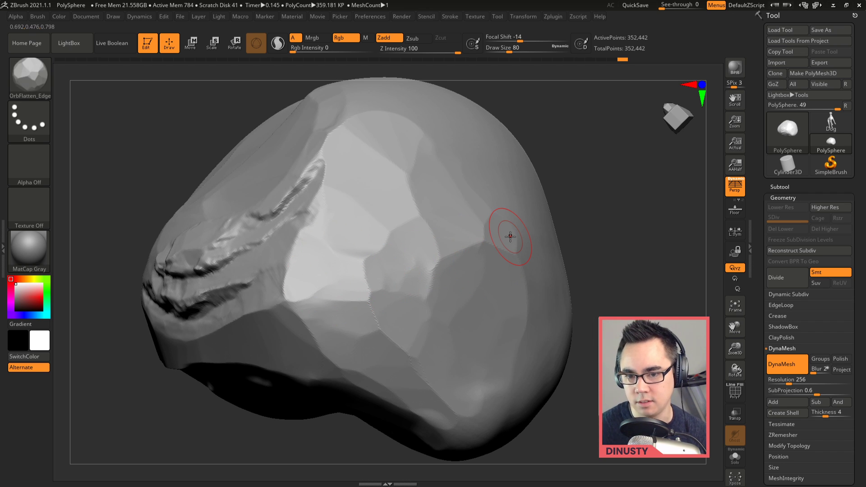
pyautogui.press('b')
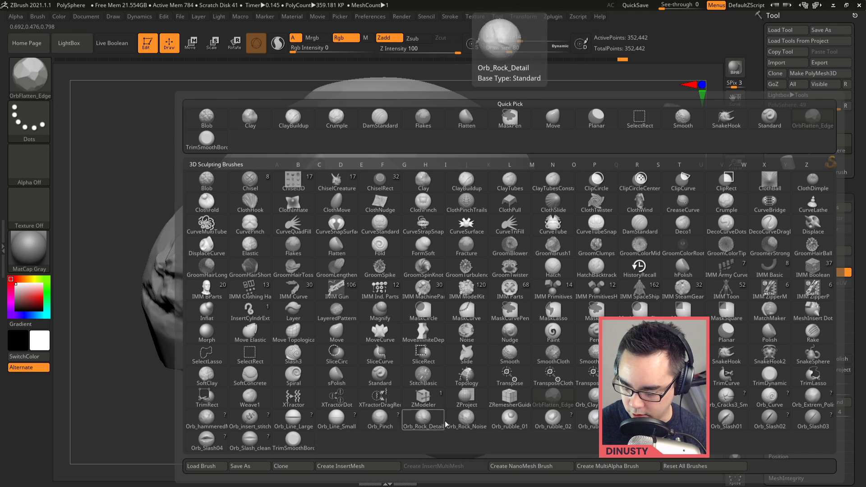
pyautogui.click(430, 425)
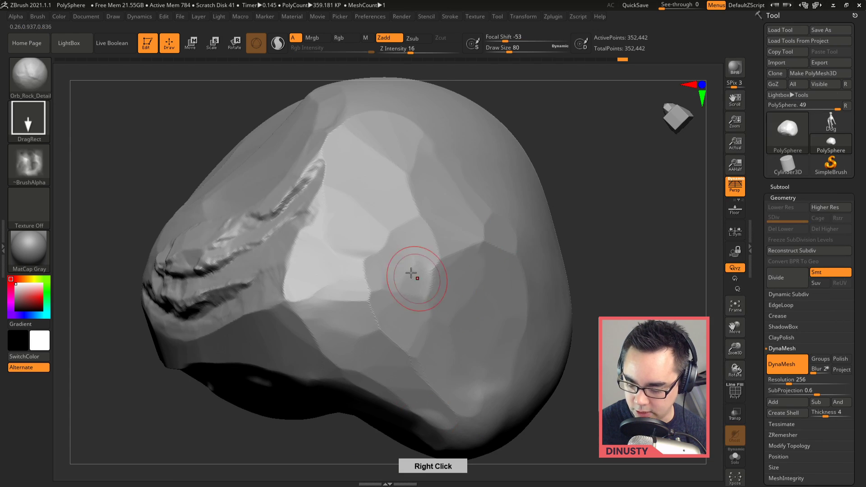
pyautogui.hotkey('ctrl', 'z')
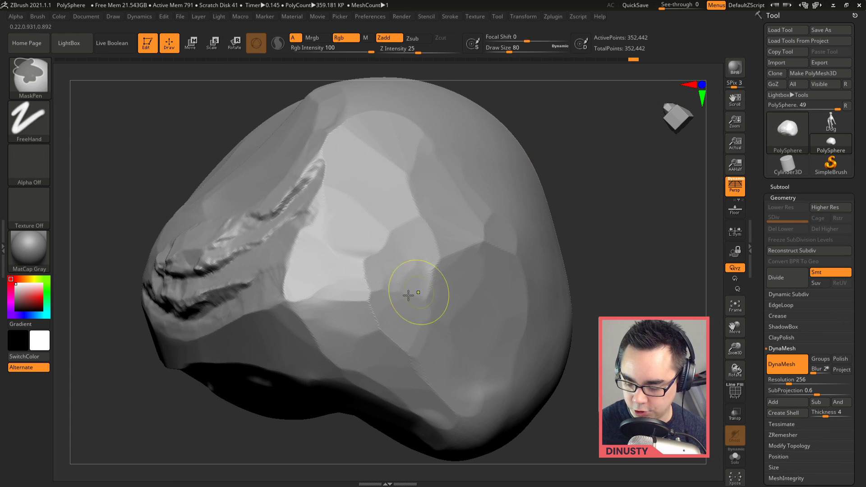
pyautogui.moveTo(412, 294); pyautogui.dragTo(581, 92)
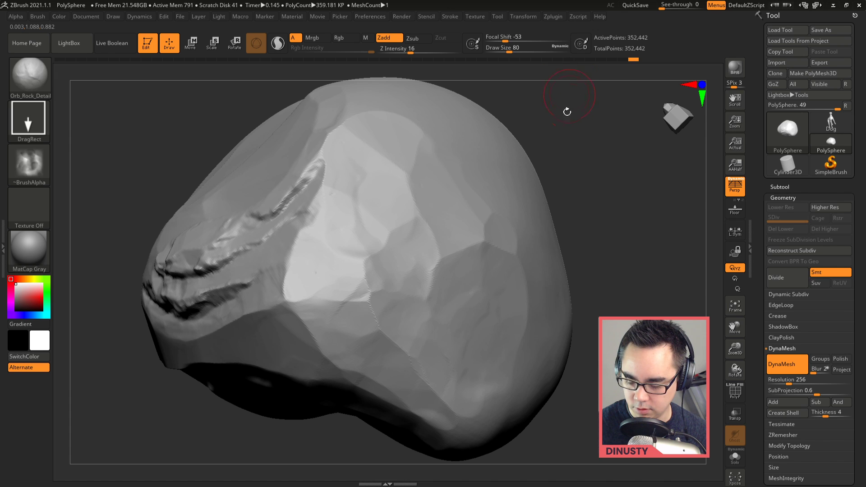
pyautogui.moveTo(577, 264); pyautogui.dragTo(373, 251, button='right')
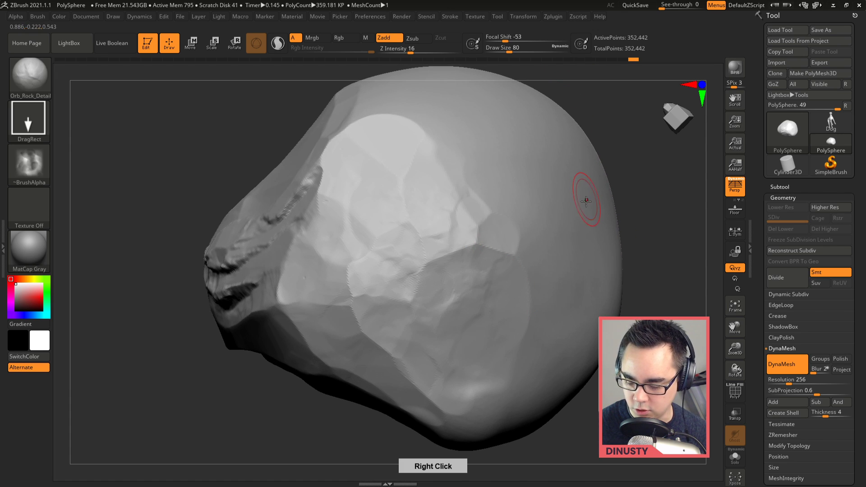
pyautogui.press('ctrl')
# - Raise the Z Intensity to 37 and try stamping Orb_Rock_Detail over the cracked ledges
pyautogui.moveTo(532, 120); pyautogui.dragTo(327, 273, button='right')
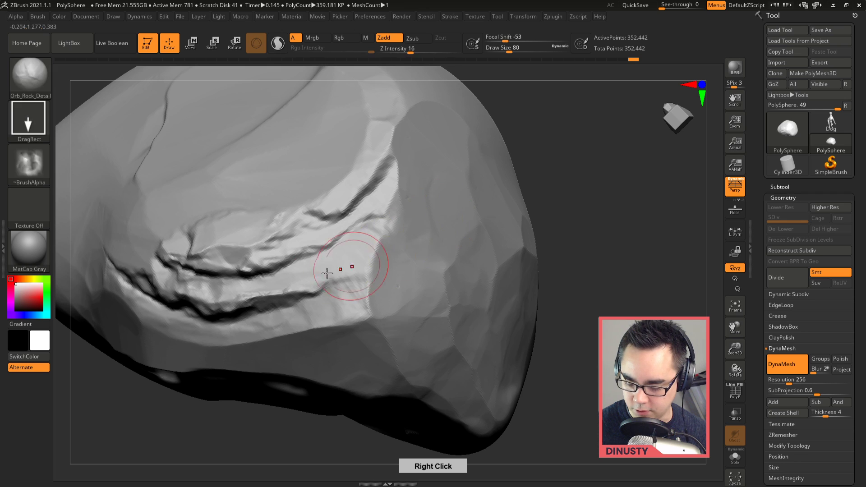
pyautogui.press('ctrl')
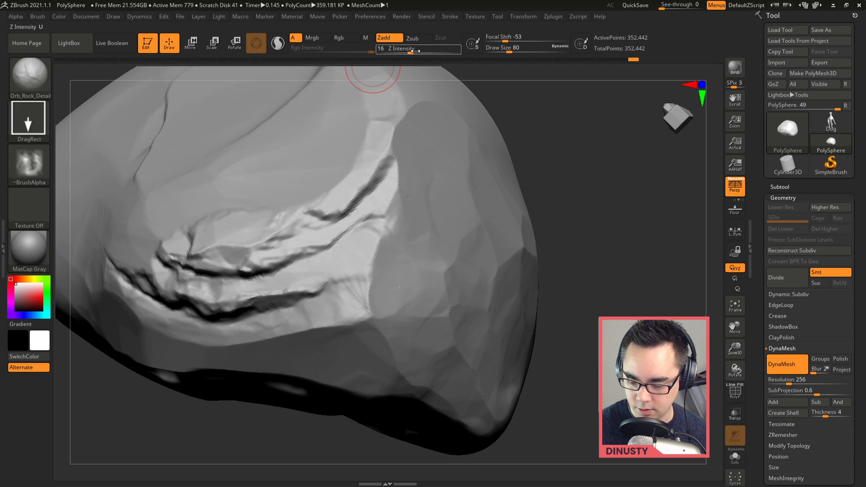
pyautogui.moveTo(427, 49); pyautogui.dragTo(428, 50)
pyautogui.moveTo(297, 281); pyautogui.dragTo(380, 216)
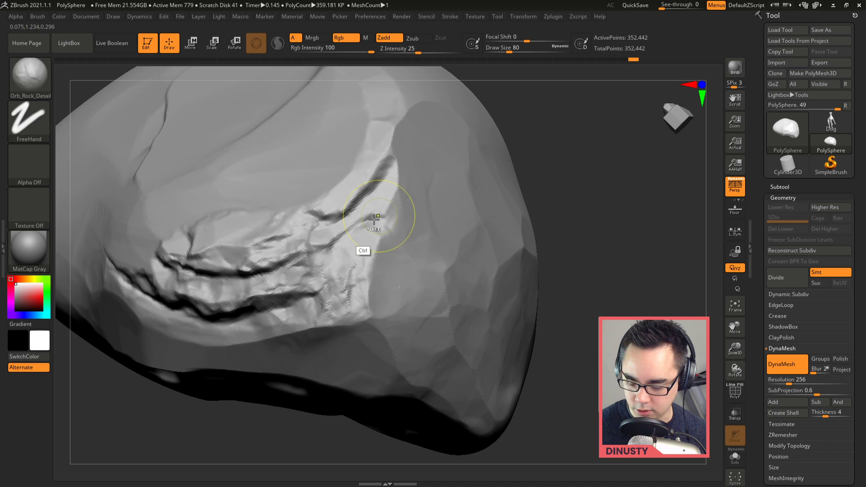
pyautogui.hotkey('ctrl', 'z')
pyautogui.moveTo(227, 294); pyautogui.dragTo(293, 265)
pyautogui.hotkey('ctrl', 'z')
# - Reduce the draw size to 39, paint a mask inside the cracks with MaskPen and invert it to leave only the cracks editable
pyautogui.moveTo(458, 257)
pyautogui.mouseDown(button='right')
pyautogui.moveTo(415, 222)
pyautogui.moveTo(449, 211)
pyautogui.mouseUp(button='right')
pyautogui.rightClick(393, 252)
pyautogui.moveTo(394, 253); pyautogui.dragTo(389, 253)
pyautogui.moveTo(396, 246); pyautogui.dragTo(415, 205, button='right')
pyautogui.press('ctrl')
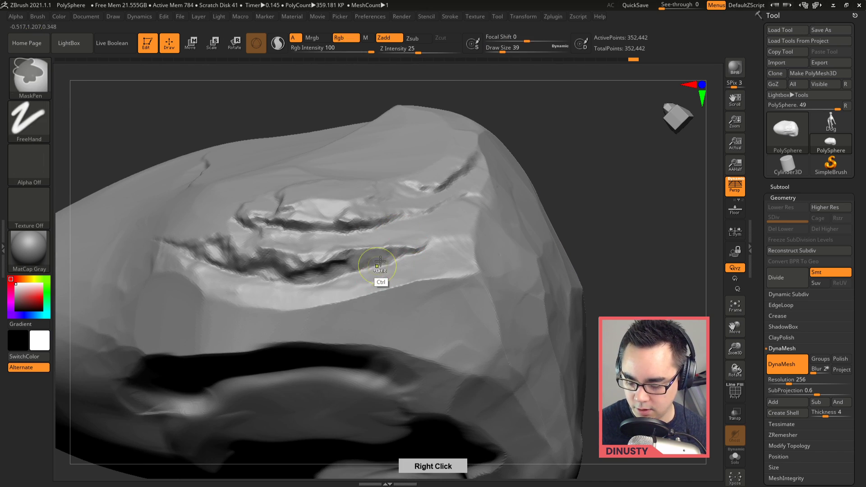
pyautogui.press('ctrl')
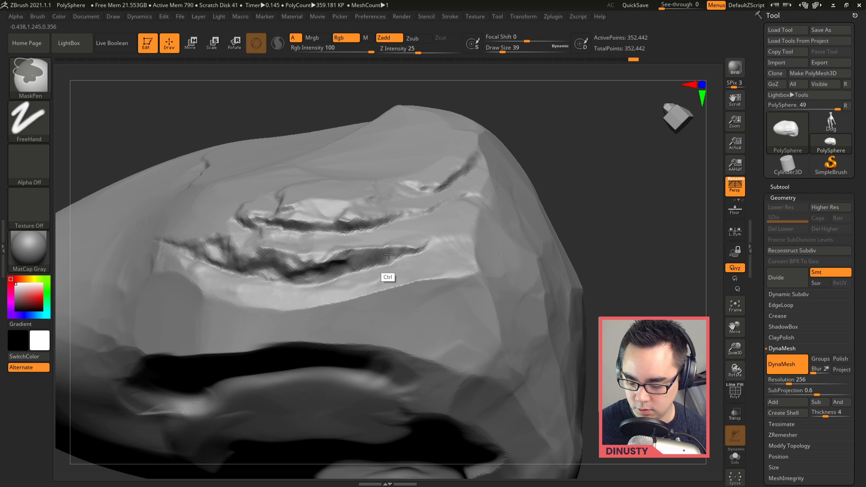
pyautogui.keyDown('ctrl'); pyautogui.moveTo(347, 263); pyautogui.dragTo(260, 260); pyautogui.keyUp('ctrl')
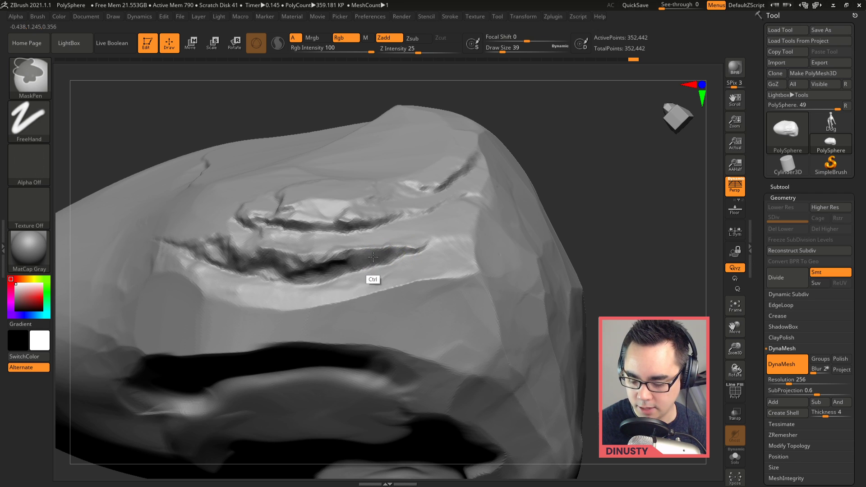
pyautogui.keyDown('ctrl'); pyautogui.click(610, 166); pyautogui.keyUp('ctrl')
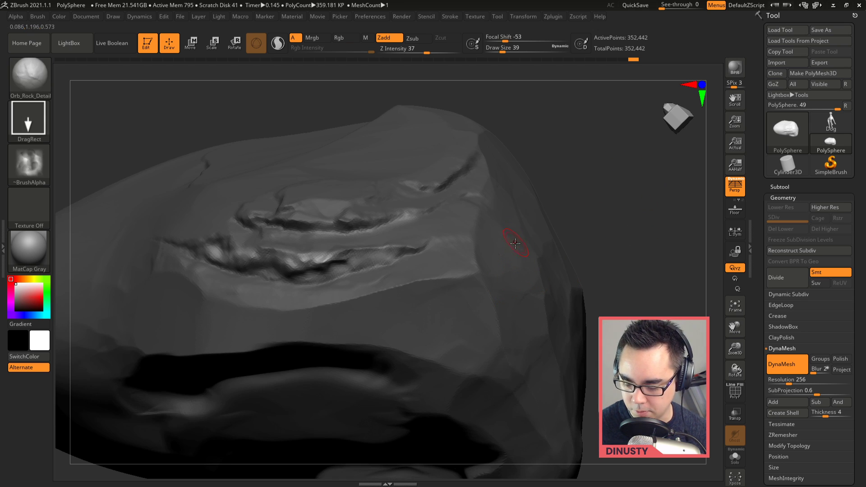
pyautogui.keyDown('ctrl'); pyautogui.click(616, 226); pyautogui.keyUp('ctrl')
pyautogui.keyDown('ctrl'); pyautogui.click(625, 226); pyautogui.keyUp('ctrl')
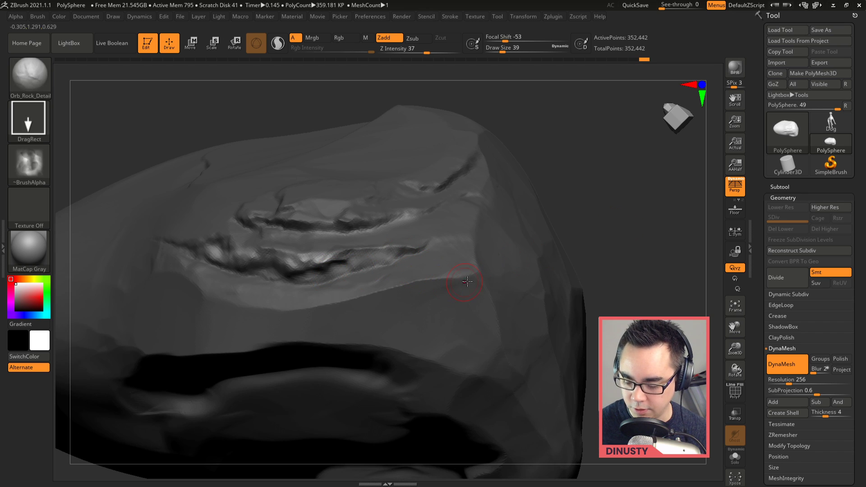
# - Switch to the Orb_Rock_Noise brush, clear the mask and spray rough noise onto the side wall just below the cracked ledge
pyautogui.press('b')
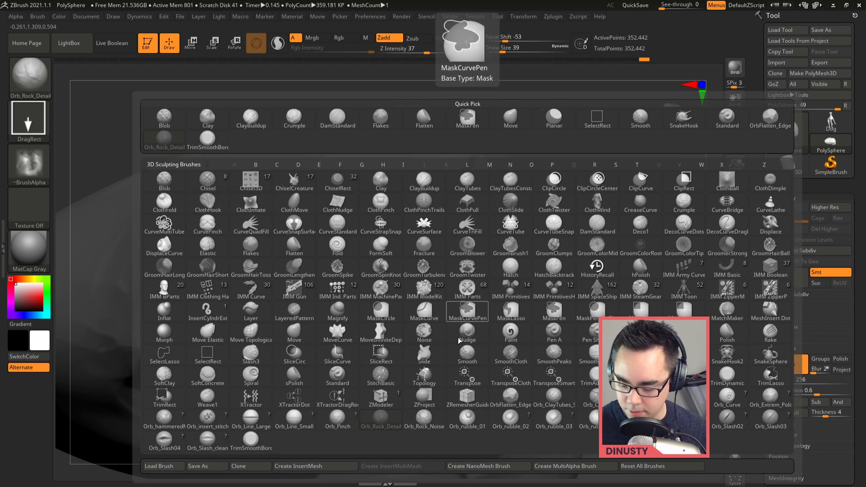
pyautogui.click(439, 426)
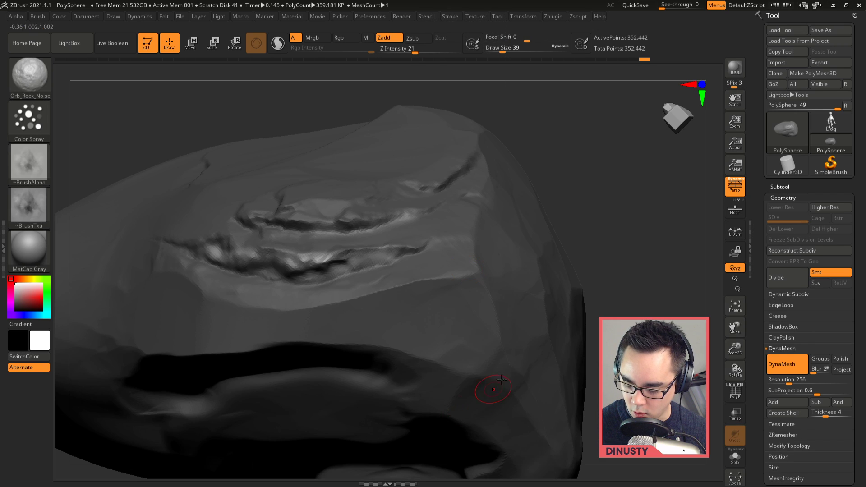
pyautogui.moveTo(465, 308)
pyautogui.mouseDown(button='right')
pyautogui.moveTo(460, 284)
pyautogui.moveTo(369, 260)
pyautogui.mouseUp(button='right')
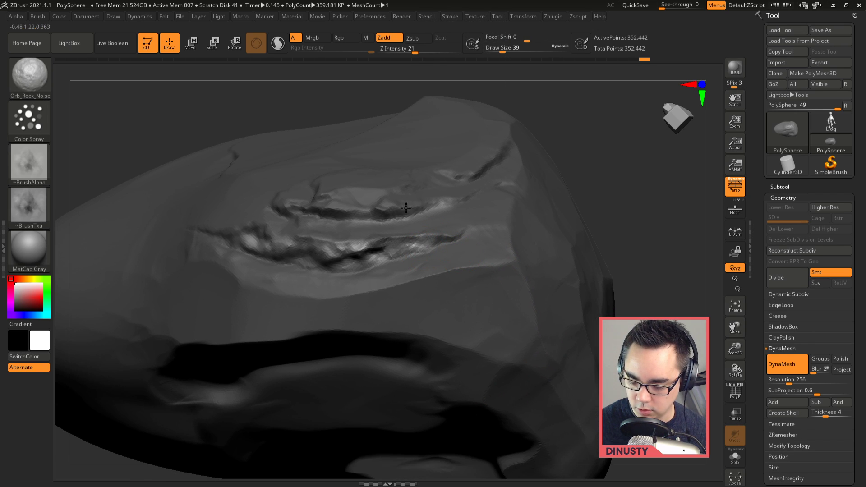
pyautogui.keyDown('ctrl'); pyautogui.click(651, 219); pyautogui.keyUp('ctrl')
pyautogui.moveTo(464, 305); pyautogui.dragTo(479, 316)
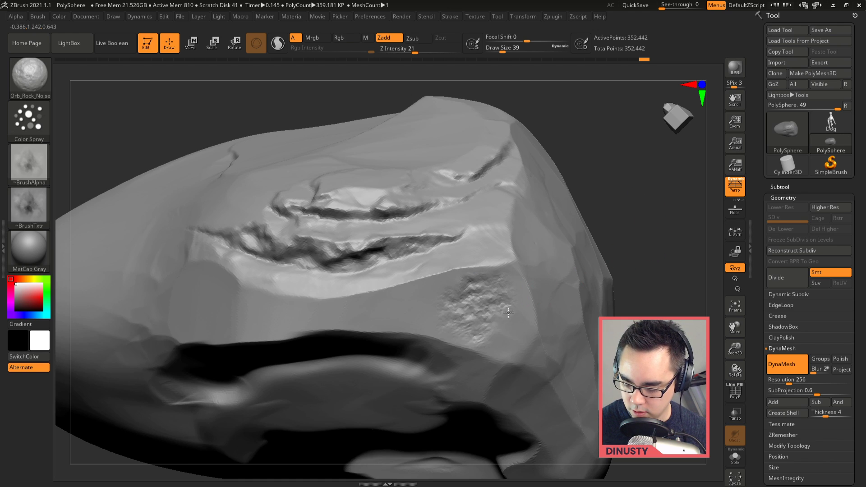
# - Raise the draw size to 192 and try spraying rough Orb_Rock_Noise across the side wall below the cracked ledge
pyautogui.rightClick(519, 295)
pyautogui.moveTo(520, 295); pyautogui.dragTo(537, 295)
pyautogui.hotkey('ctrl', 'z')
pyautogui.moveTo(481, 305)
pyautogui.mouseDown()
pyautogui.moveTo(489, 349)
pyautogui.moveTo(224, 373)
pyautogui.mouseUp()
pyautogui.hotkey('ctrl', 'z')
pyautogui.hotkey('ctrl', 'z')
# - Try broad noise strokes along the side wall and its dark lower edge, undoing each one
pyautogui.moveTo(388, 288)
pyautogui.mouseDown(button='right')
pyautogui.moveTo(506, 301)
pyautogui.moveTo(396, 284)
pyautogui.mouseUp(button='right')
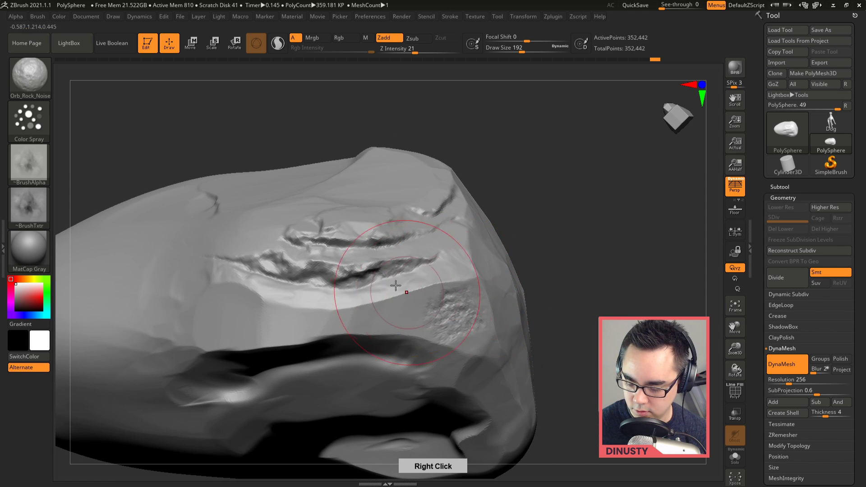
pyautogui.moveTo(365, 311); pyautogui.dragTo(246, 320)
pyautogui.hotkey('ctrl', 'z')
pyautogui.moveTo(383, 344); pyautogui.dragTo(234, 363)
pyautogui.hotkey('ctrl', 'z')
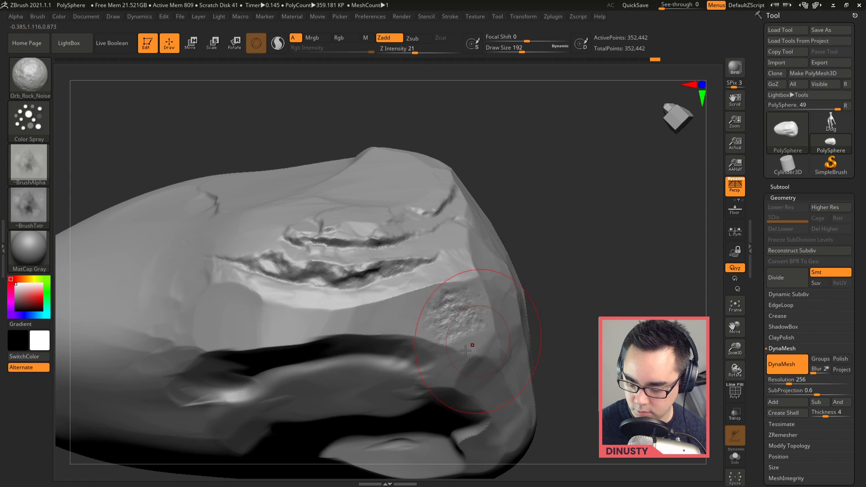
pyautogui.moveTo(406, 345); pyautogui.dragTo(325, 360)
pyautogui.hotkey('ctrl', 'z')
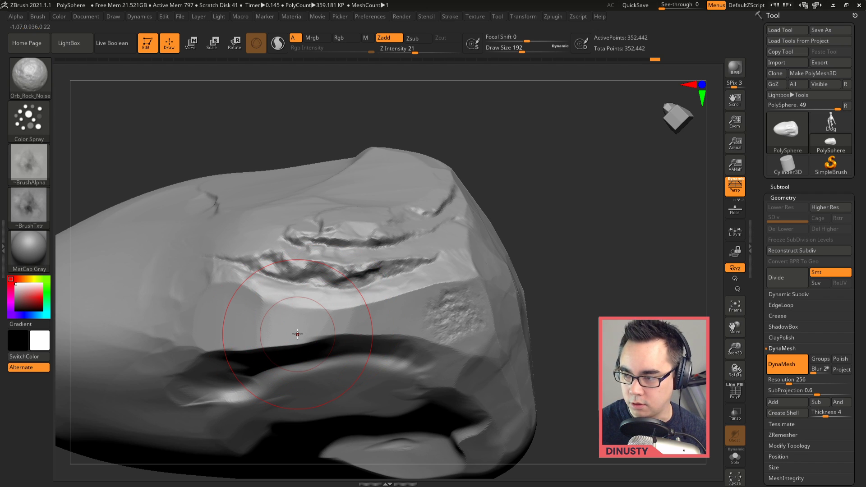
# - Switch to the Orb_Cracks brush and reduce the draw size to 14
pyautogui.moveTo(408, 311)
pyautogui.mouseDown(button='right')
pyautogui.moveTo(387, 271)
pyautogui.moveTo(441, 363)
pyautogui.moveTo(458, 290)
pyautogui.moveTo(508, 294)
pyautogui.moveTo(450, 303)
pyautogui.mouseUp(button='right')
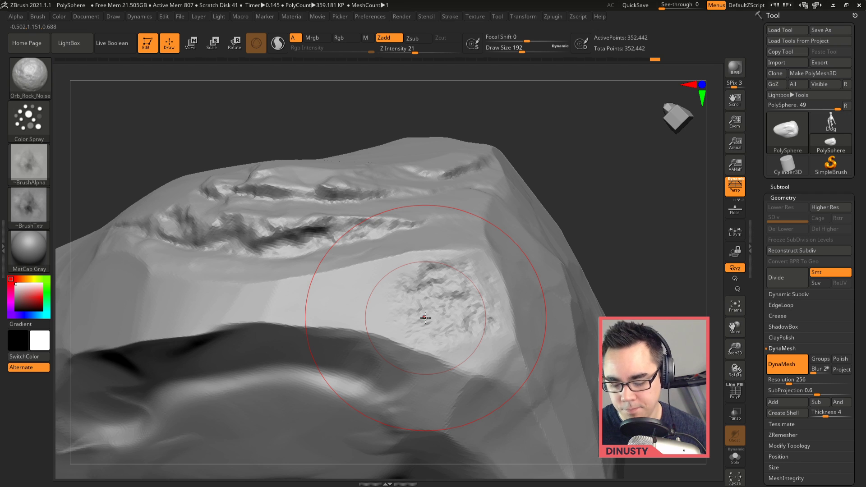
pyautogui.press('b')
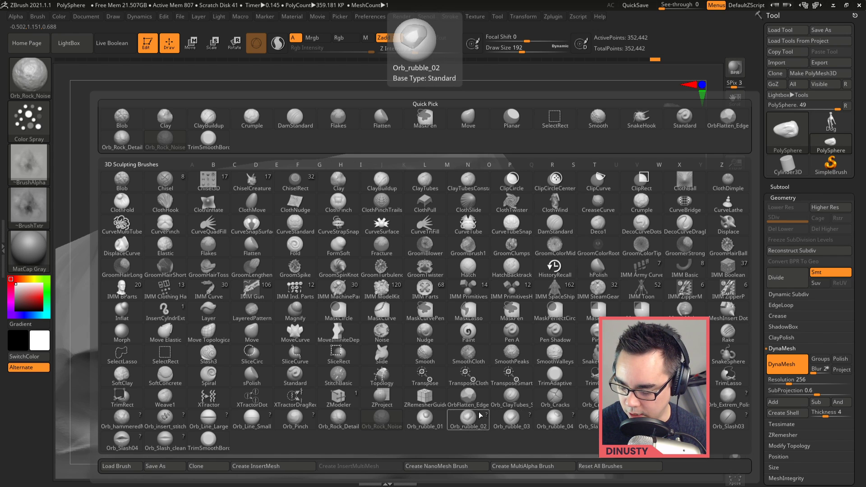
pyautogui.click(555, 399)
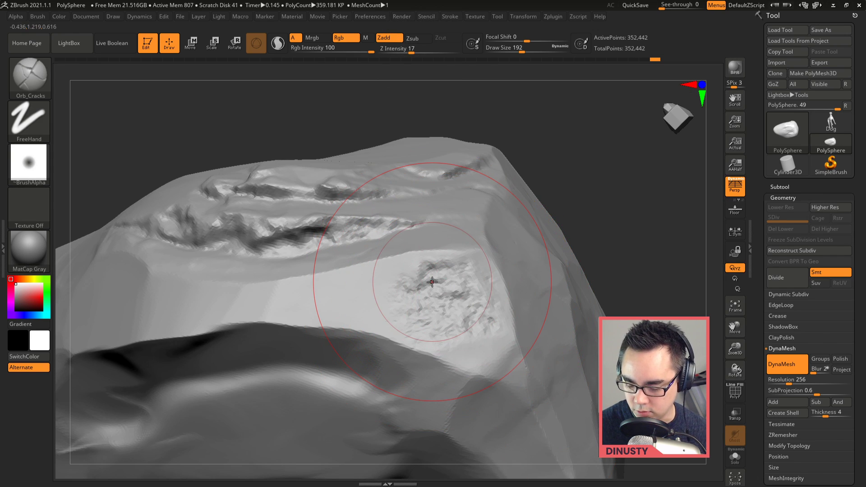
pyautogui.moveTo(299, 271)
pyautogui.mouseDown(button='right')
pyautogui.moveTo(467, 282)
pyautogui.moveTo(471, 266)
pyautogui.mouseUp(button='right')
pyautogui.rightClick(472, 266)
pyautogui.moveTo(471, 267); pyautogui.dragTo(453, 265)
pyautogui.moveTo(471, 259)
pyautogui.keyDown('alt'); pyautogui.mouseDown(button='right')
pyautogui.moveTo(535, 262)
pyautogui.moveTo(518, 232)
pyautogui.mouseUp(button='right'); pyautogui.keyUp('alt')
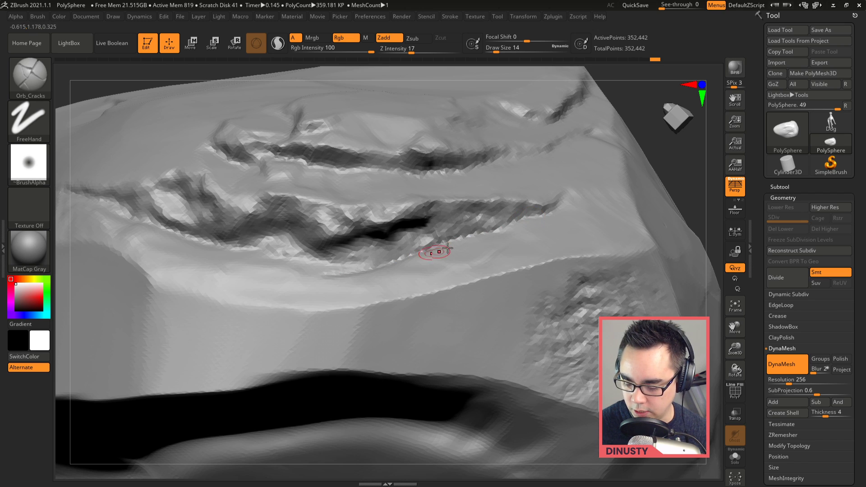
# - Try thin crack strokes on the rim of the large crack and beside the noise patch, undoing both
pyautogui.moveTo(447, 248); pyautogui.dragTo(536, 219)
pyautogui.hotkey('ctrl', 'z')
pyautogui.moveTo(527, 301)
pyautogui.mouseDown()
pyautogui.moveTo(307, 347)
pyautogui.moveTo(556, 294)
pyautogui.mouseUp()
pyautogui.hotkey('ctrl', 'z')
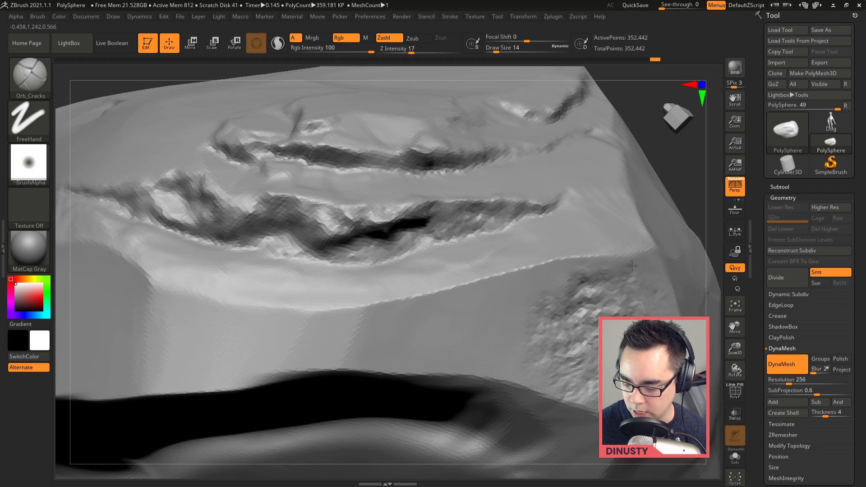
# - Try carving a long diagonal crack across the side wall below the ledge, above the noise patch, and undo it
pyautogui.moveTo(632, 266)
pyautogui.mouseDown()
pyautogui.moveTo(381, 336)
pyautogui.moveTo(530, 306)
pyautogui.moveTo(474, 364)
pyautogui.mouseUp()
pyautogui.moveTo(510, 315); pyautogui.dragTo(483, 341)
pyautogui.moveTo(585, 303)
pyautogui.keyDown('alt'); pyautogui.mouseDown(button='right')
pyautogui.moveTo(527, 284)
pyautogui.moveTo(586, 300)
pyautogui.moveTo(559, 281)
pyautogui.mouseUp(button='right'); pyautogui.keyUp('alt')
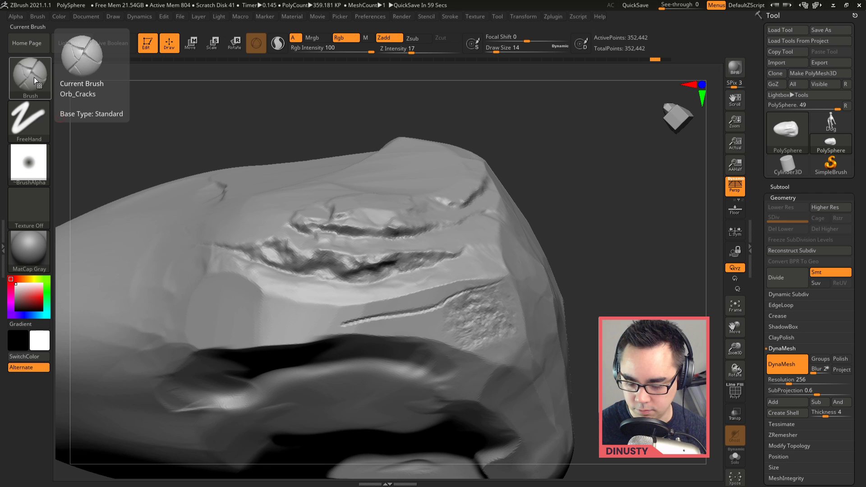
pyautogui.hotkey('ctrl', 'z')
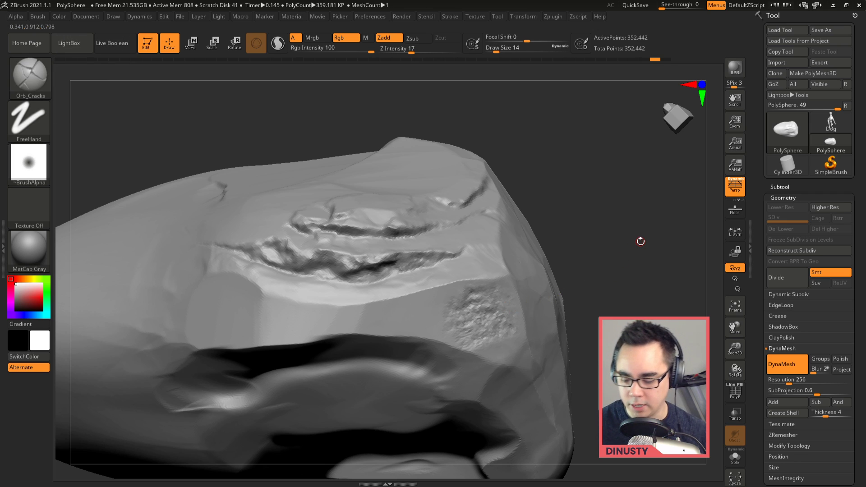
# - Carve a short crack along the lower edge of the side wall, where it meets the dark undercut
pyautogui.moveTo(639, 239); pyautogui.dragTo(410, 324, button='right')
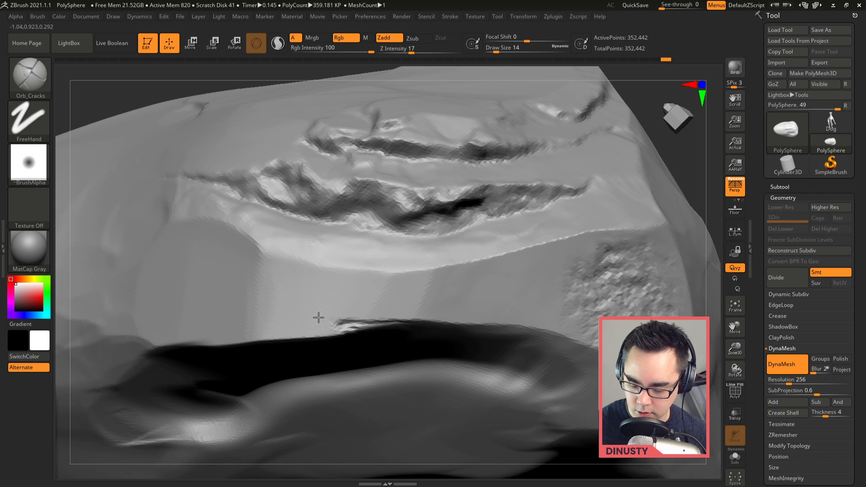
pyautogui.moveTo(456, 332); pyautogui.dragTo(596, 241, button='right')
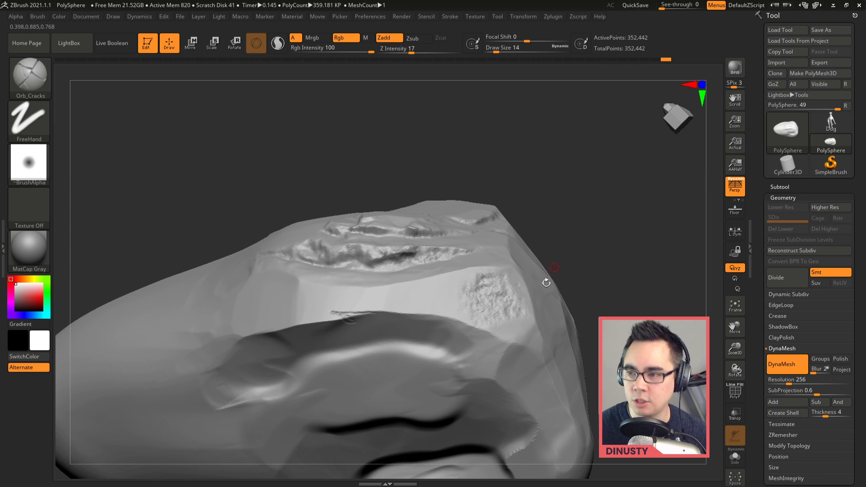
# - Bring up the selection of sculpting brushes over the rock's smooth, unsculpted end
pyautogui.moveTo(546, 282)
pyautogui.mouseDown(button='right')
pyautogui.moveTo(588, 227)
pyautogui.moveTo(566, 269)
pyautogui.mouseUp(button='right')
pyautogui.press('b')
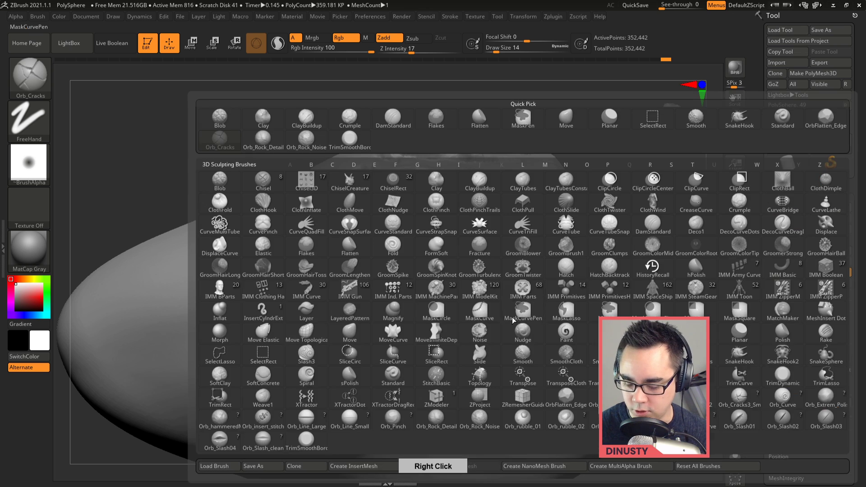